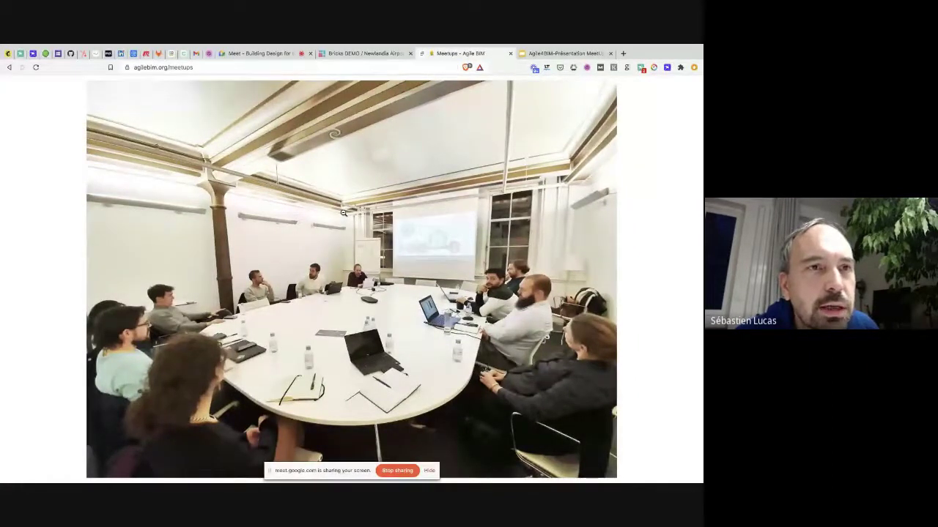
# Close the enlarged meetup photo and open the Join Agile BIM community page.
pyautogui.click(343, 213)
pyautogui.scroll(3, 336, 266)
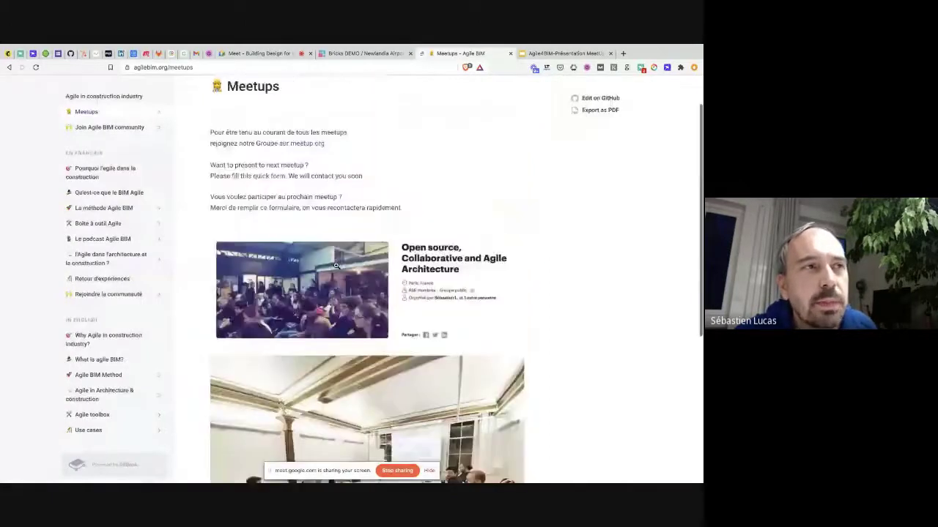
pyautogui.scroll(1, 336, 266)
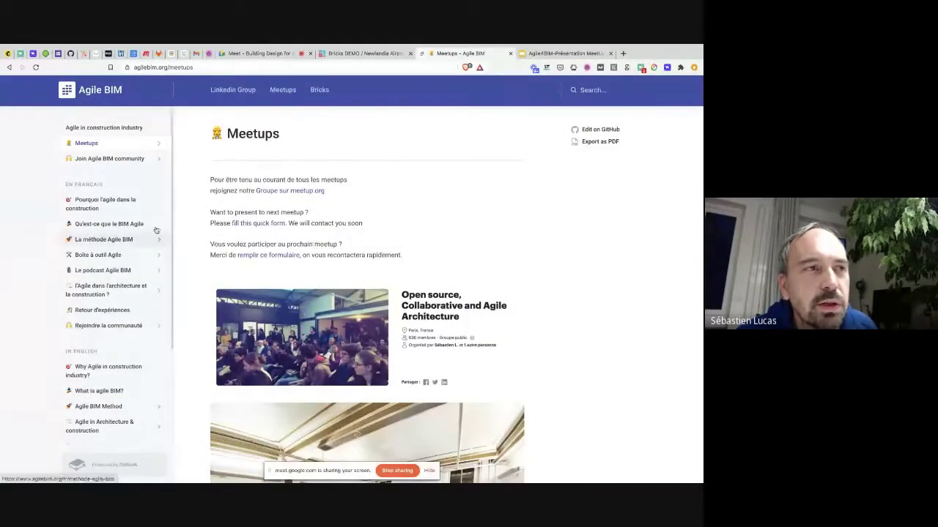
pyautogui.click(139, 162)
pyautogui.scroll(-3, 251, 259)
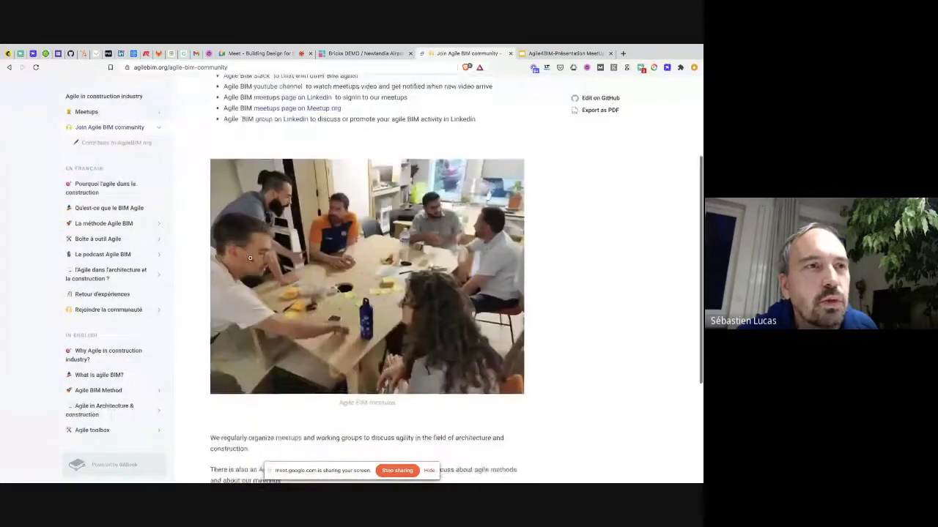
pyautogui.scroll(1, 250, 258)
pyautogui.scroll(2, 250, 259)
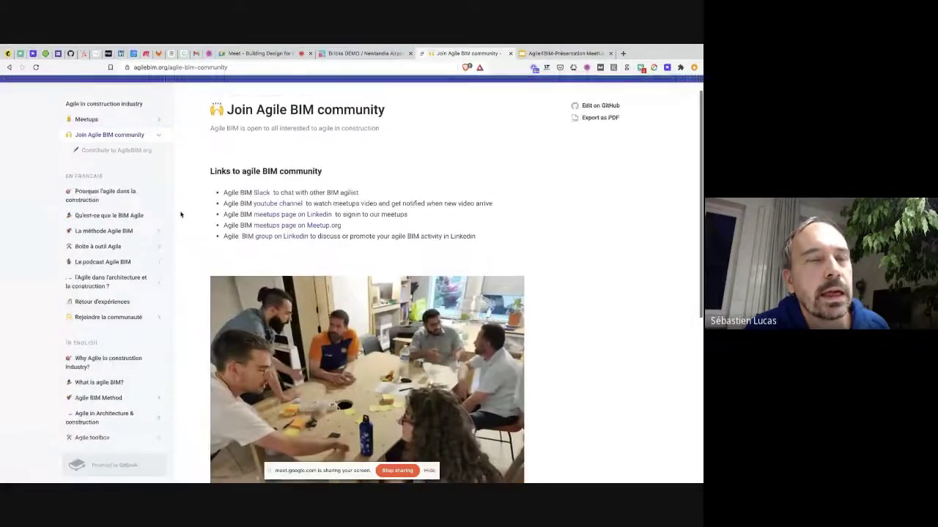
pyautogui.scroll(1, 181, 214)
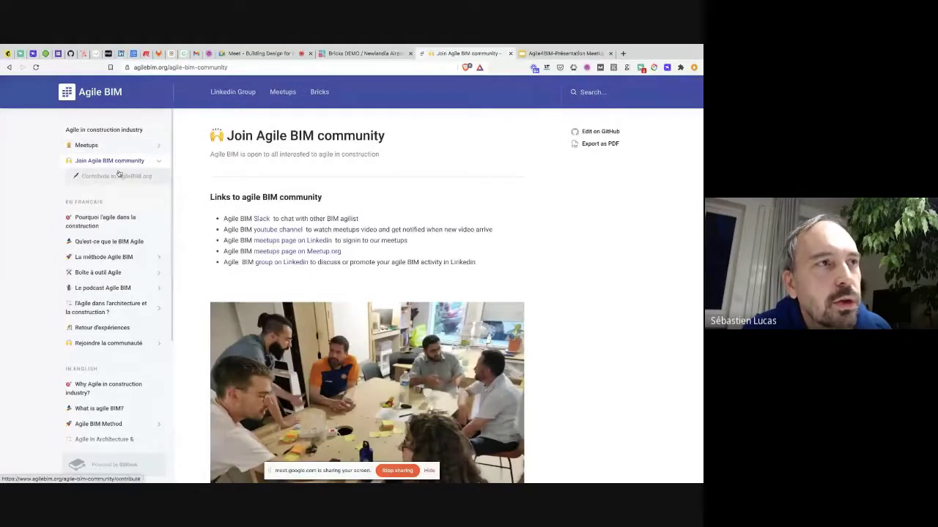
# Visit the Contribute to AgileBIM.org page, come back to the community page, and select its address.
pyautogui.click(117, 176)
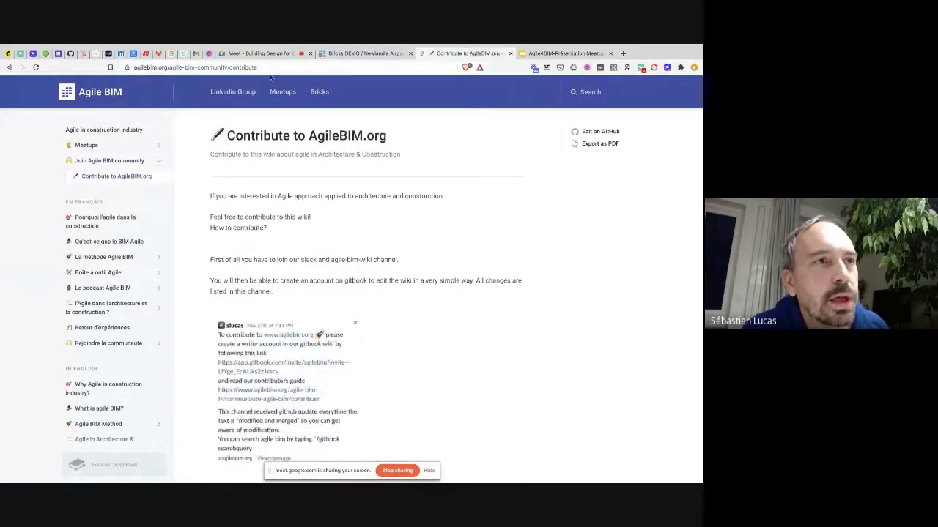
pyautogui.click(142, 161)
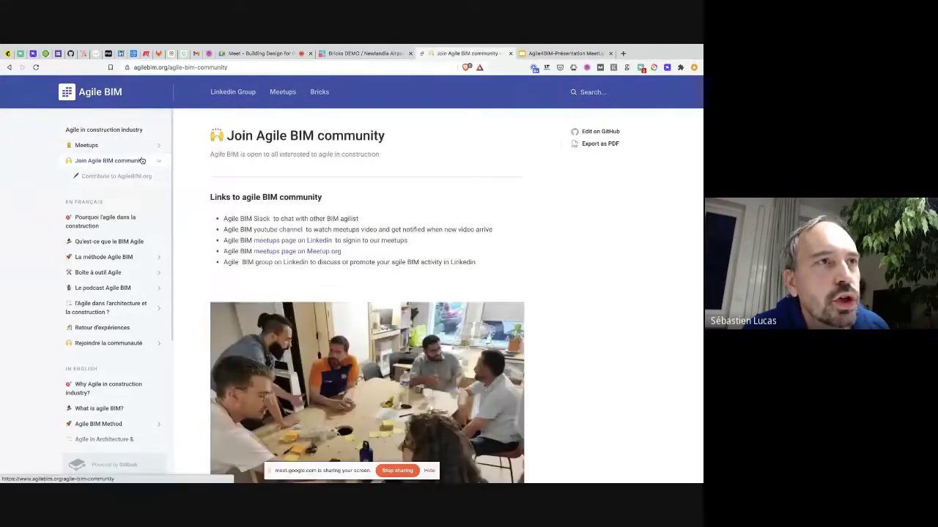
pyautogui.click(255, 68)
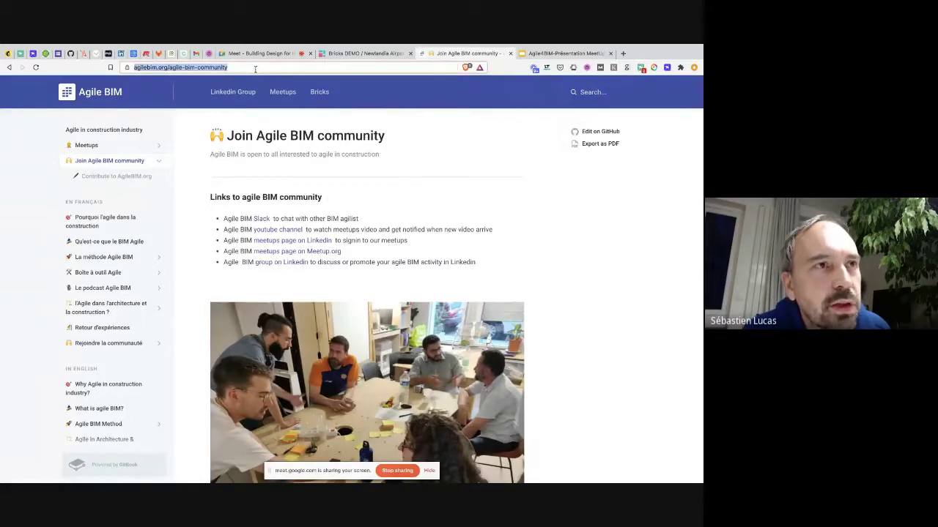
# Open the 'youtube channel' link in a new tab, browse the channel, then return to the community tab.
pyautogui.rightClick(280, 230)
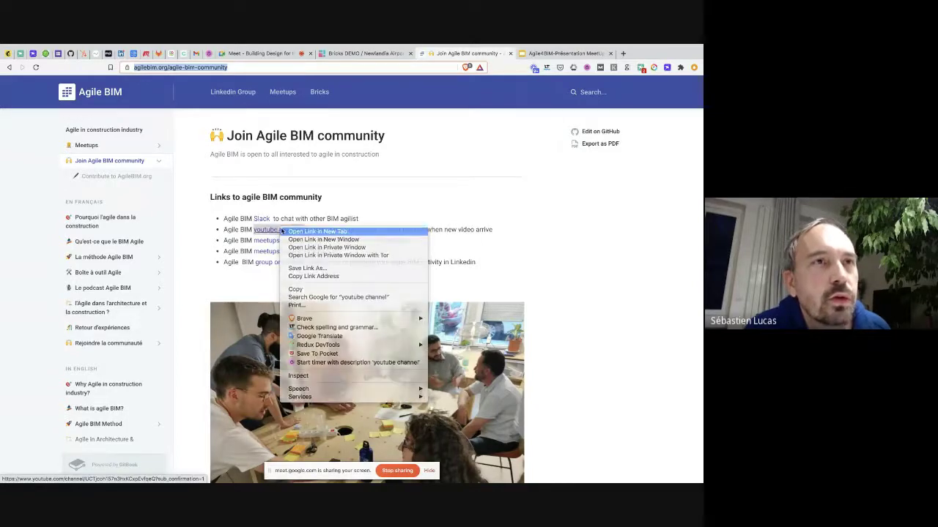
pyautogui.click(311, 232)
pyautogui.click(527, 54)
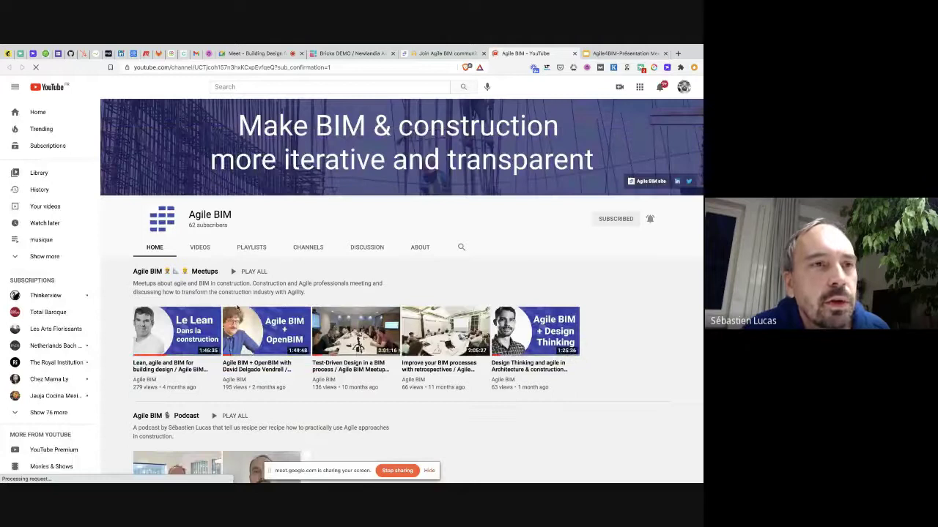
pyautogui.scroll(-2, 233, 299)
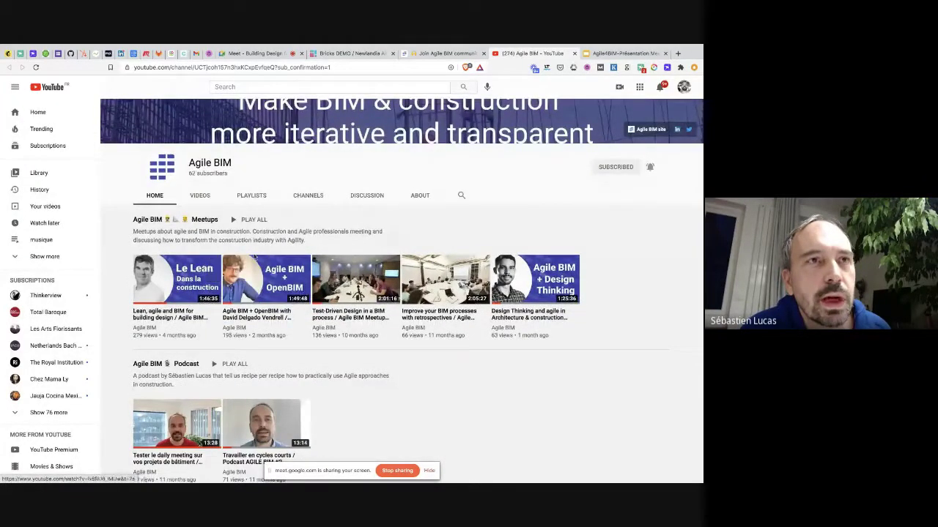
pyautogui.scroll(1, 255, 256)
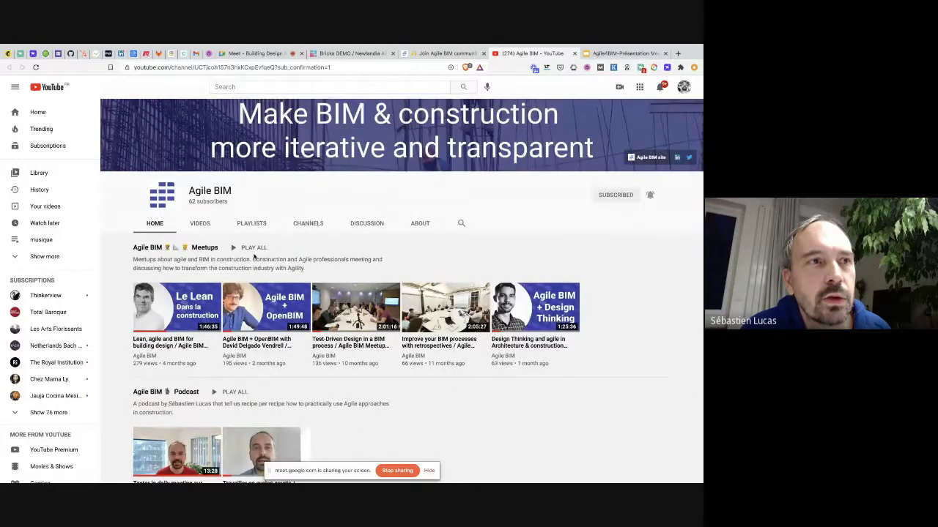
pyautogui.click(440, 57)
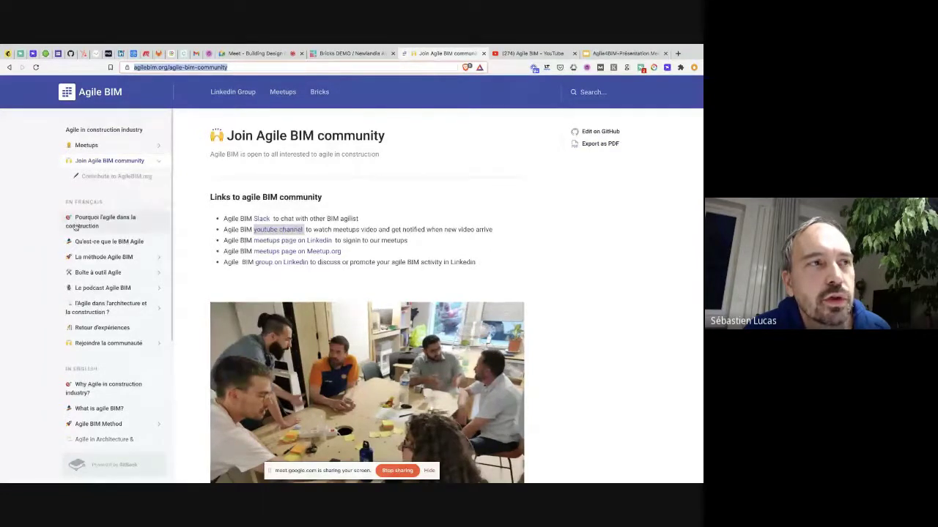
pyautogui.scroll(-3, 98, 303)
pyautogui.scroll(3, 98, 302)
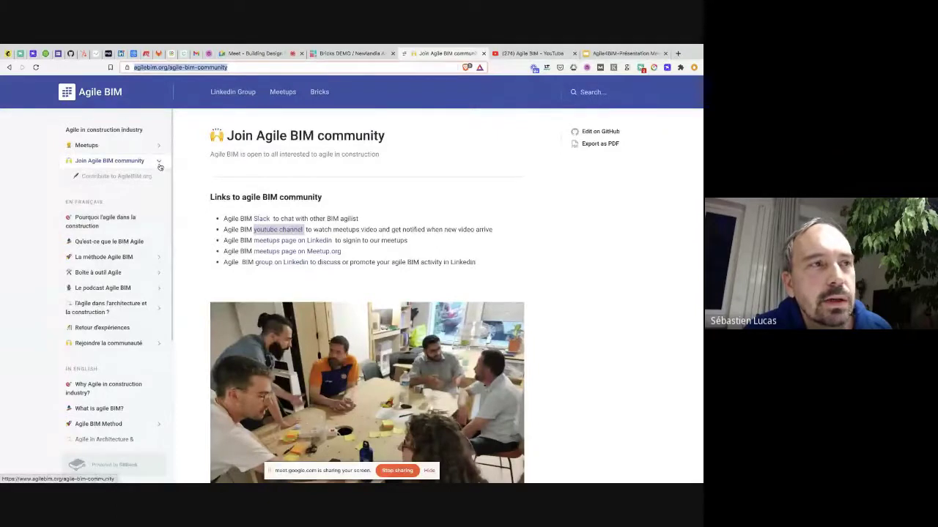
pyautogui.scroll(-2, 144, 224)
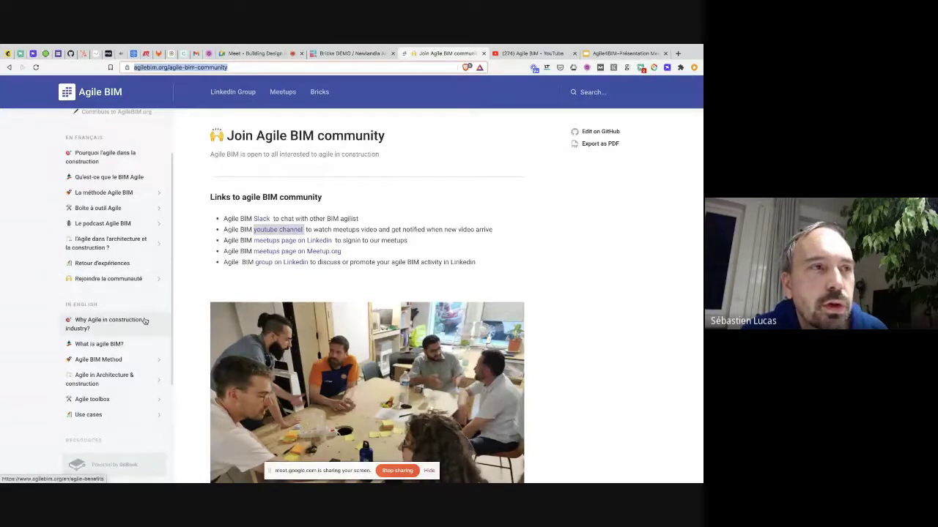
pyautogui.scroll(-2, 145, 321)
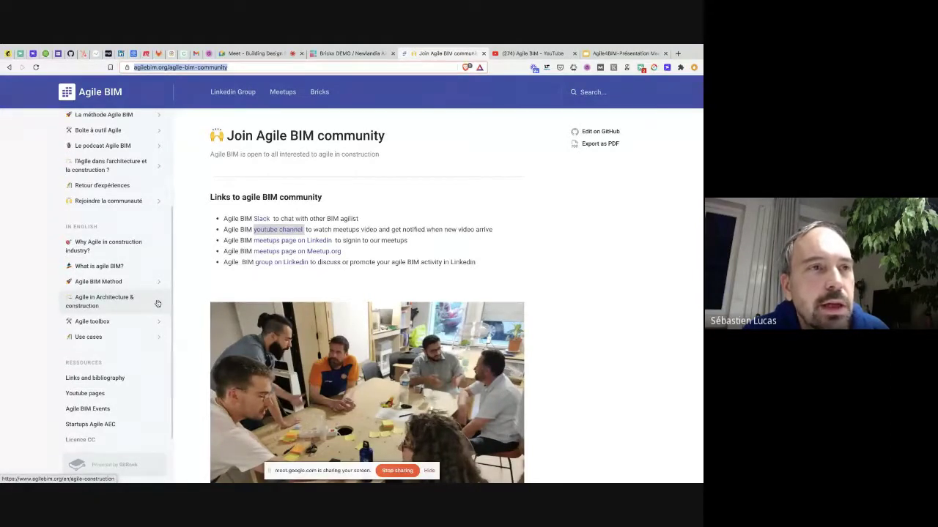
pyautogui.scroll(3, 148, 268)
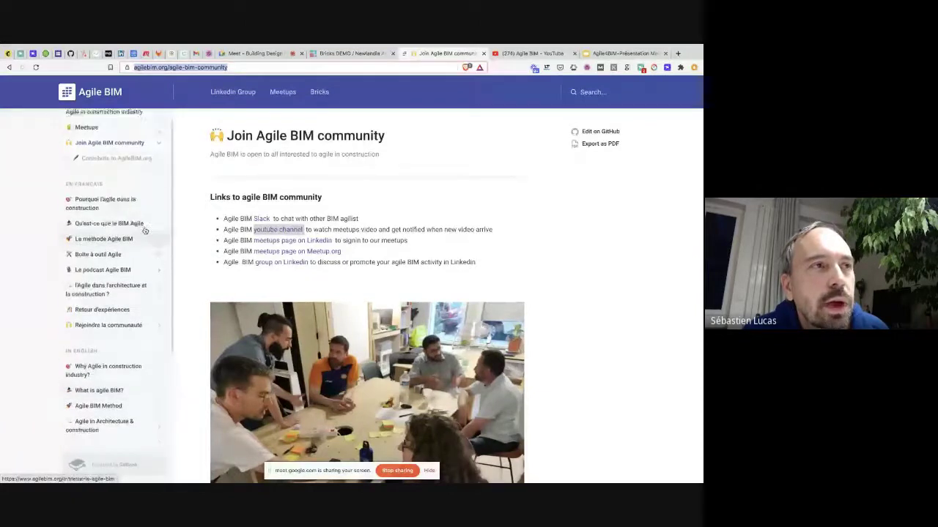
pyautogui.scroll(-3, 145, 230)
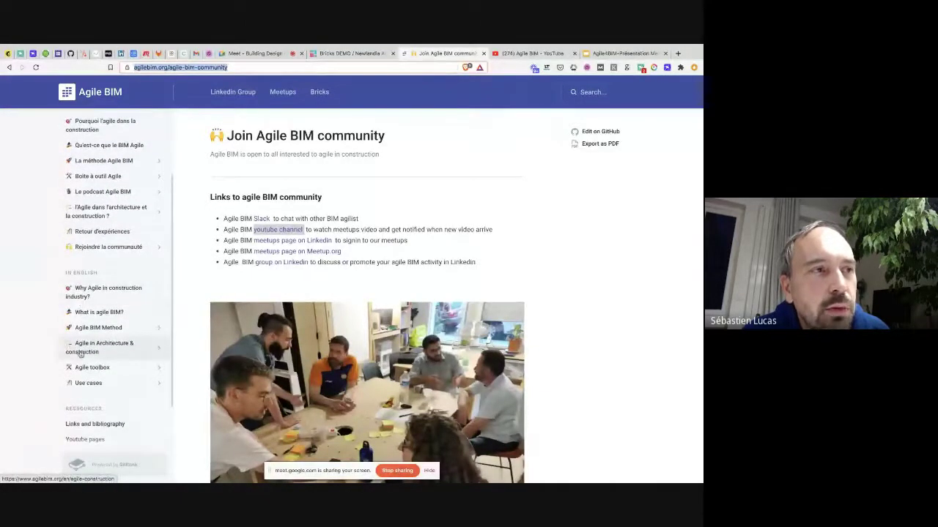
pyautogui.scroll(-1, 95, 344)
# Open the Agile toolbox page and enlarge, then close, the Agile practices metro map.
pyautogui.click(106, 330)
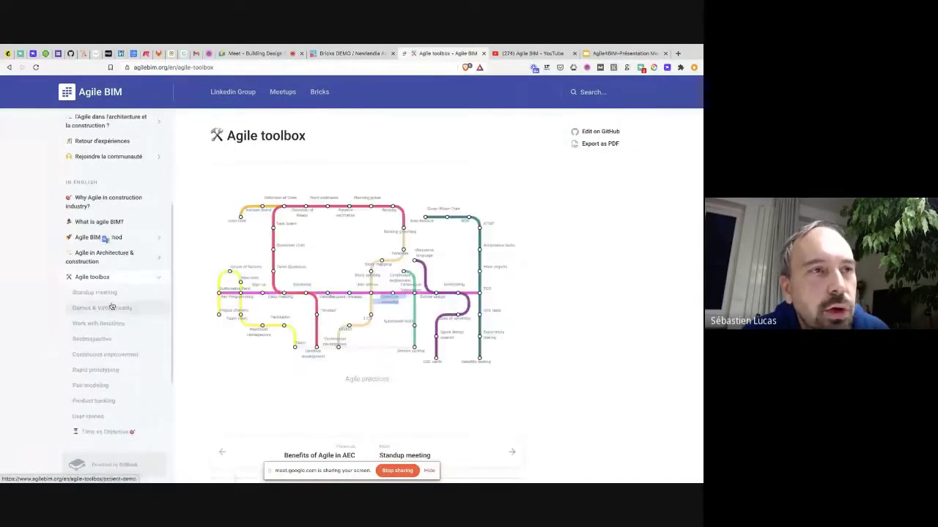
pyautogui.scroll(-1, 211, 234)
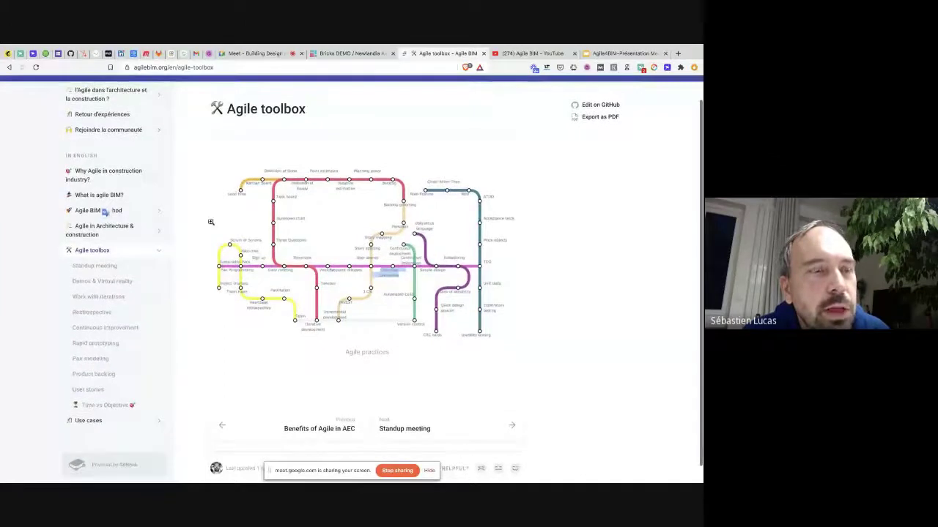
pyautogui.click(390, 284)
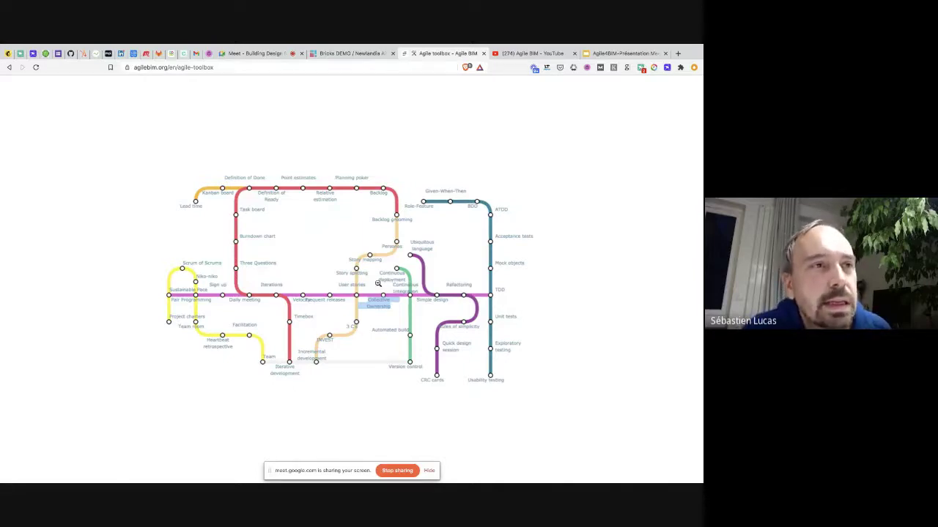
pyautogui.click(377, 284)
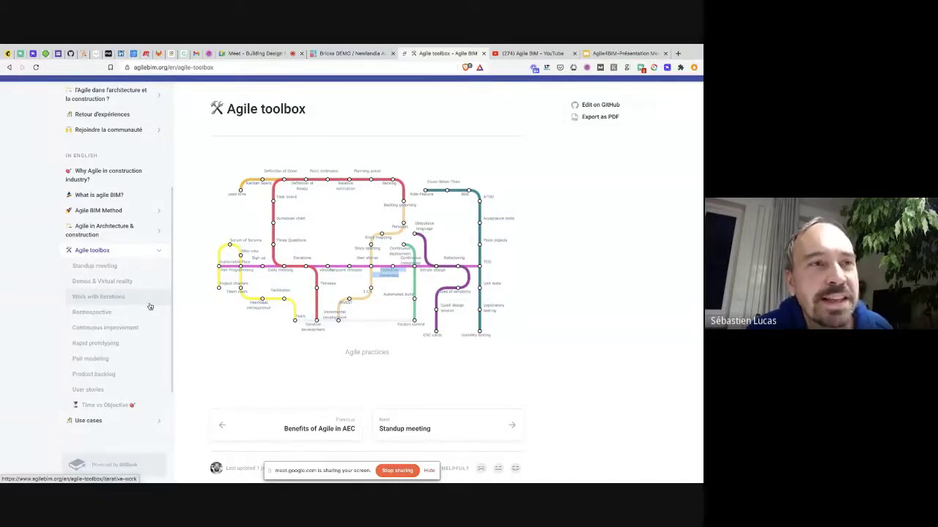
# Open and scroll through the Standup meeting page.
pyautogui.click(122, 272)
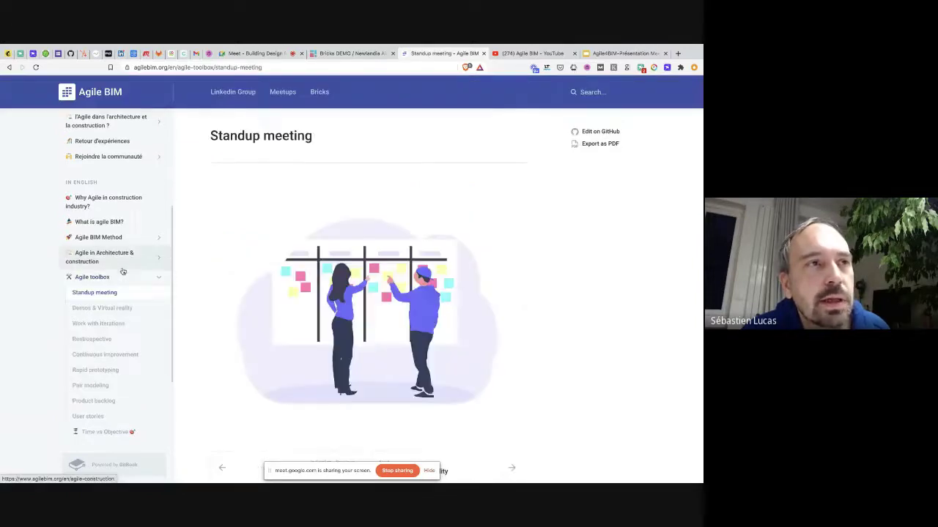
pyautogui.scroll(-2, 226, 274)
pyautogui.scroll(2, 226, 273)
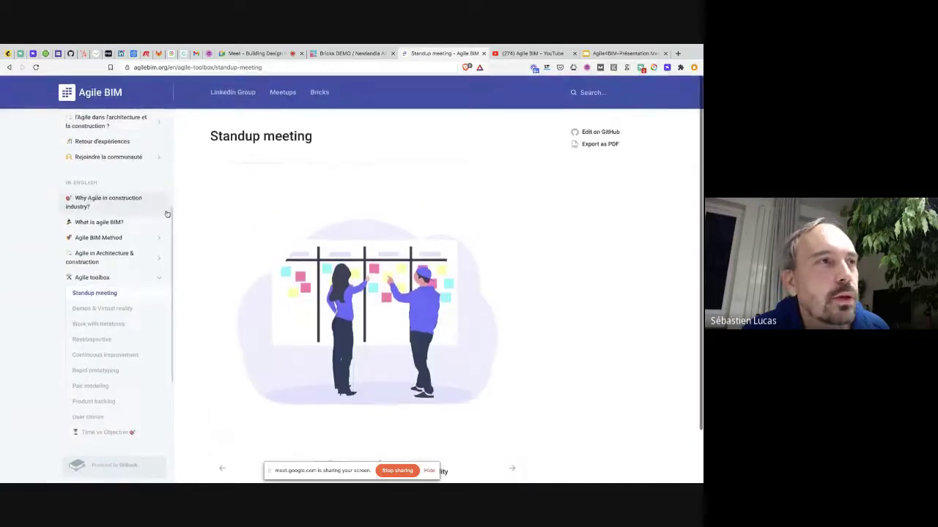
pyautogui.scroll(1, 132, 230)
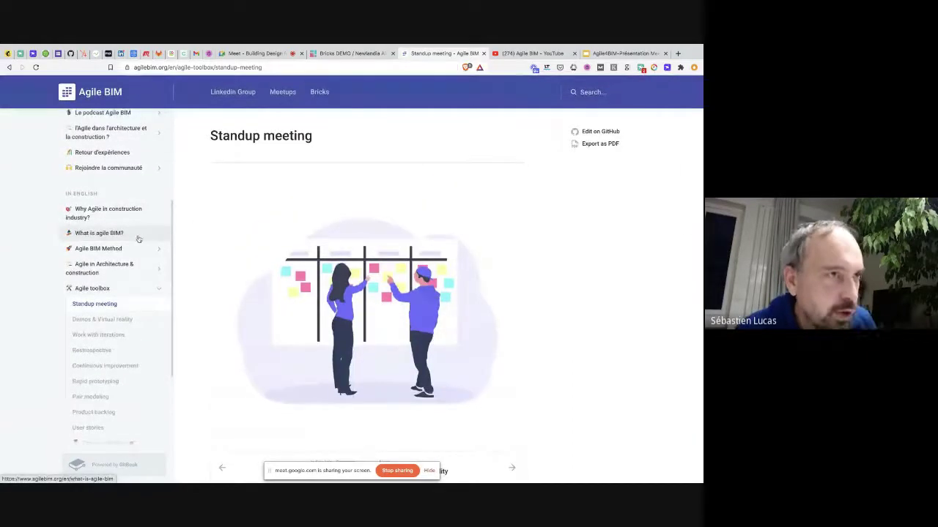
pyautogui.scroll(2, 150, 227)
pyautogui.scroll(5, 148, 220)
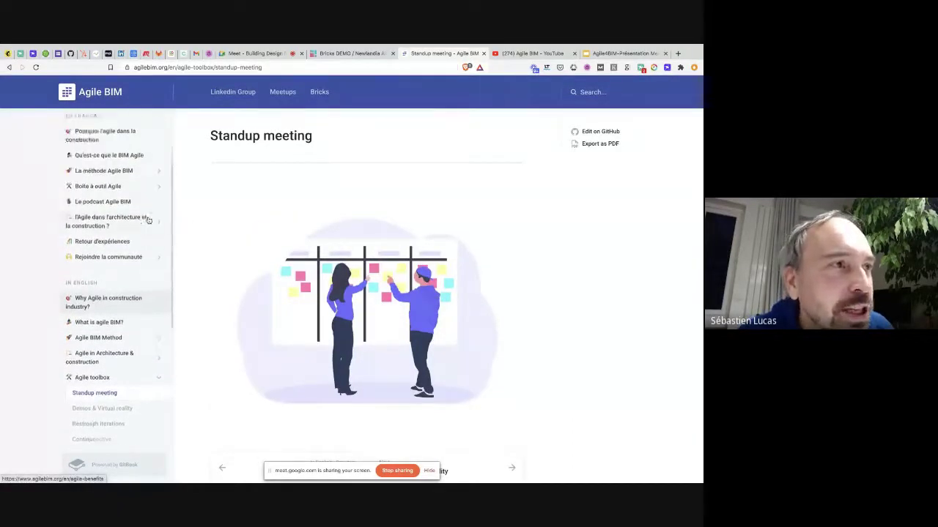
pyautogui.scroll(-3, 148, 220)
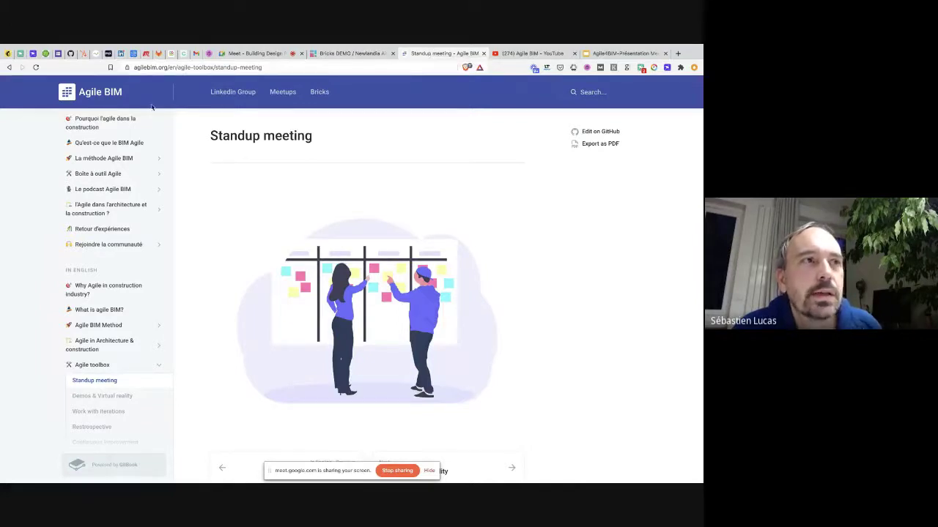
# Go to the 'Agile in construction industry' home page and scroll to the top.
pyautogui.click(109, 96)
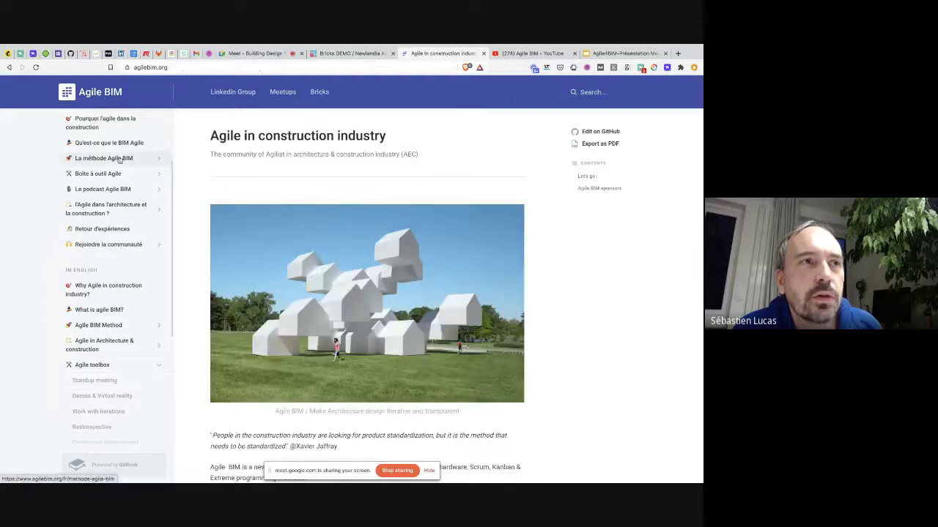
pyautogui.scroll(2, 120, 159)
pyautogui.scroll(1, 119, 159)
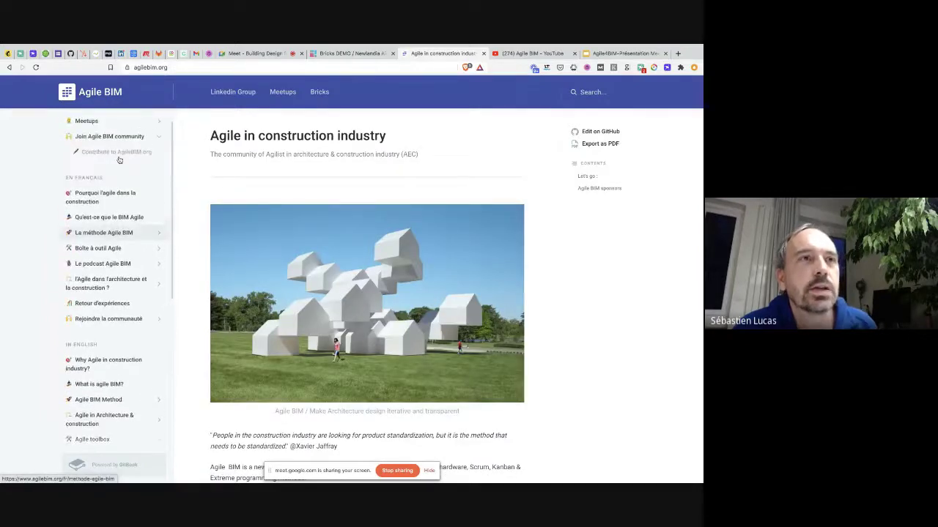
pyautogui.click(352, 54)
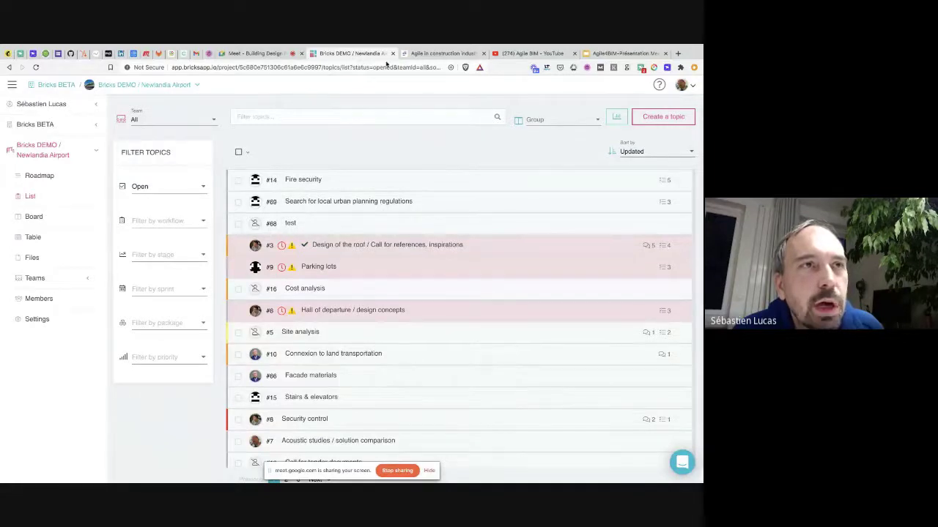
pyautogui.click(678, 53)
pyautogui.write('www.bricksapp.io')
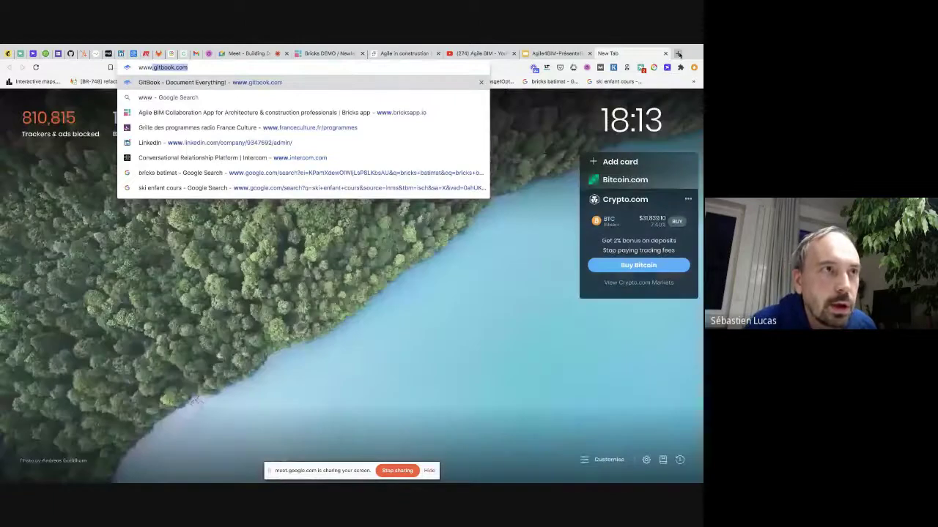
pyautogui.press('Return')
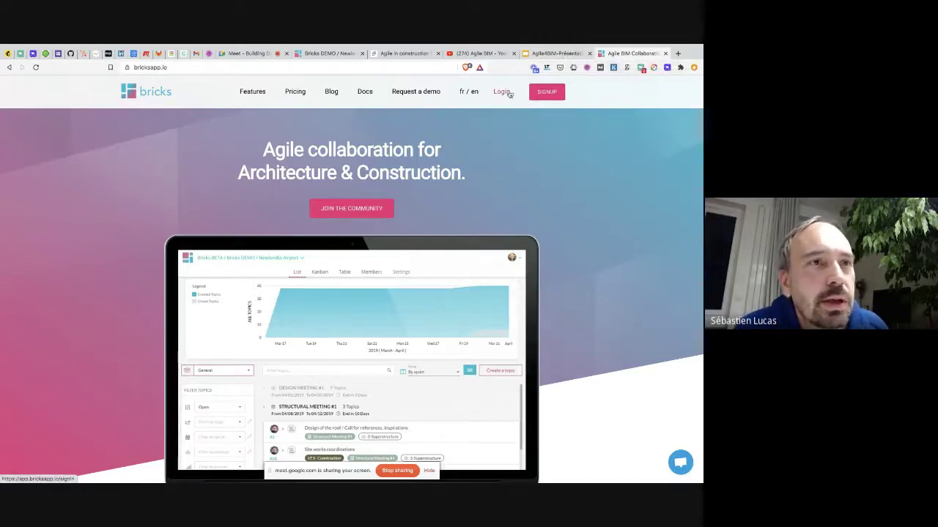
# Scroll the bricksapp.io landing page, select its headline, then switch to the Newlandia Airport tab.
pyautogui.scroll(-1, 391, 207)
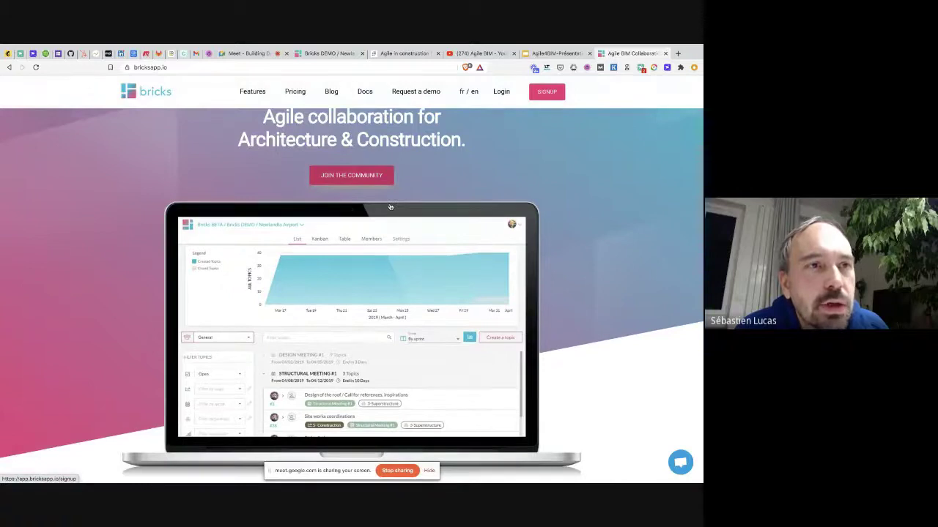
pyautogui.scroll(-1, 390, 207)
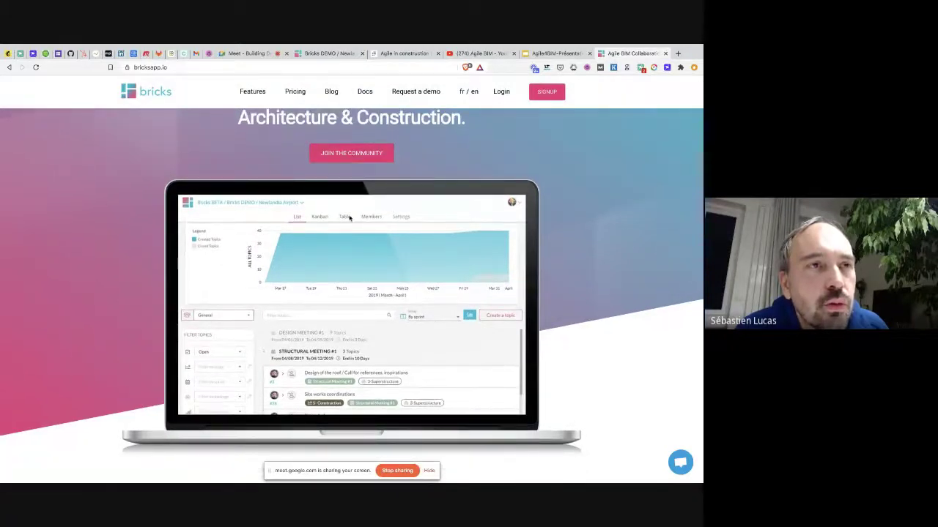
pyautogui.scroll(2, 349, 218)
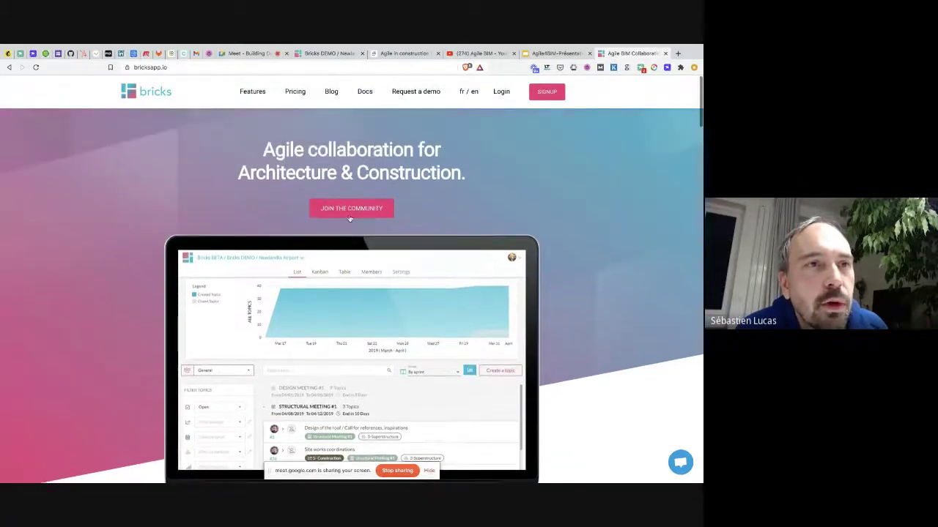
pyautogui.tripleClick(301, 178)
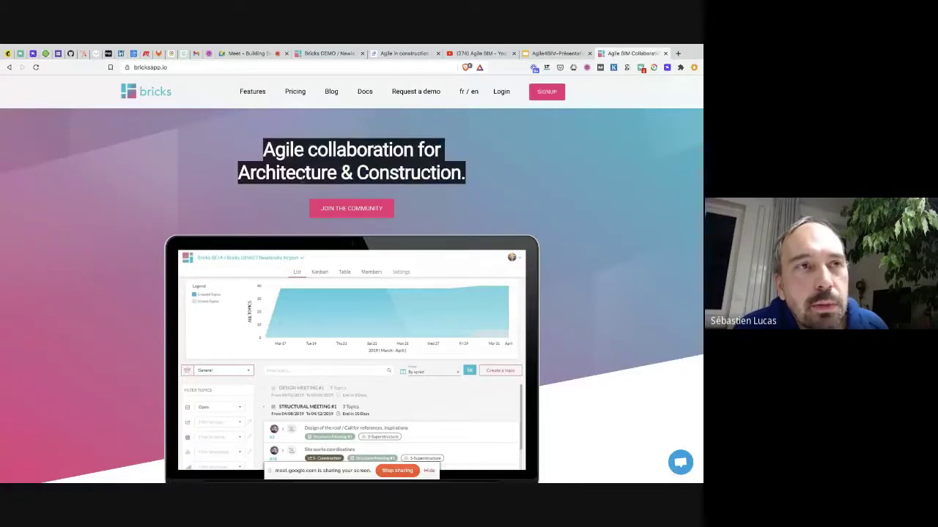
pyautogui.scroll(-1, 301, 176)
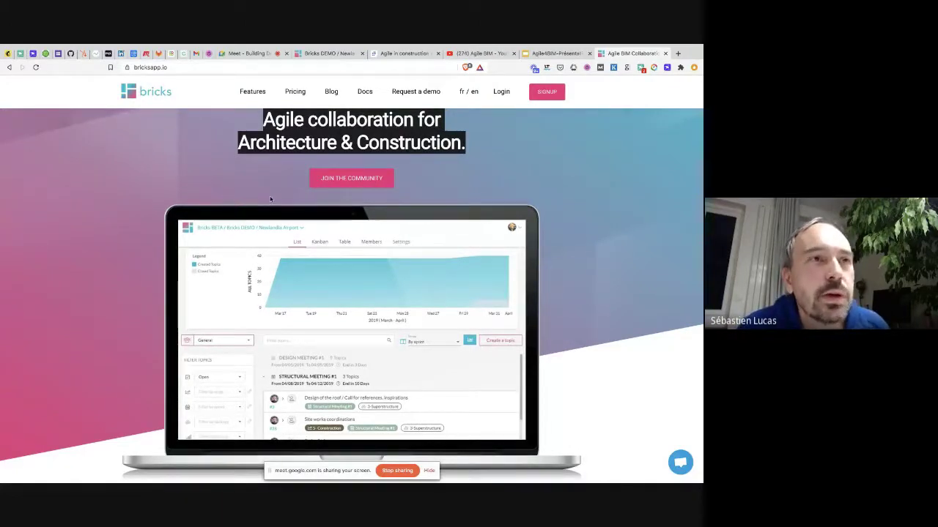
pyautogui.scroll(-1, 270, 199)
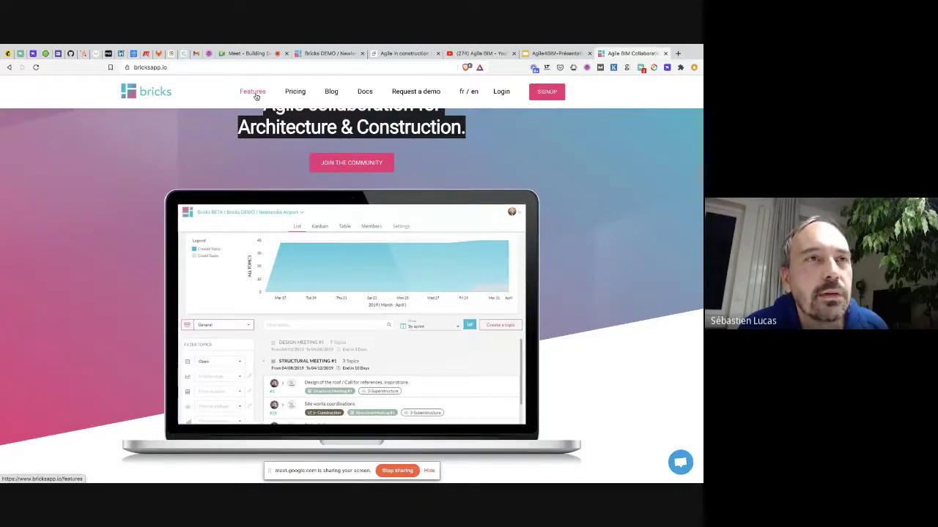
pyautogui.click(341, 56)
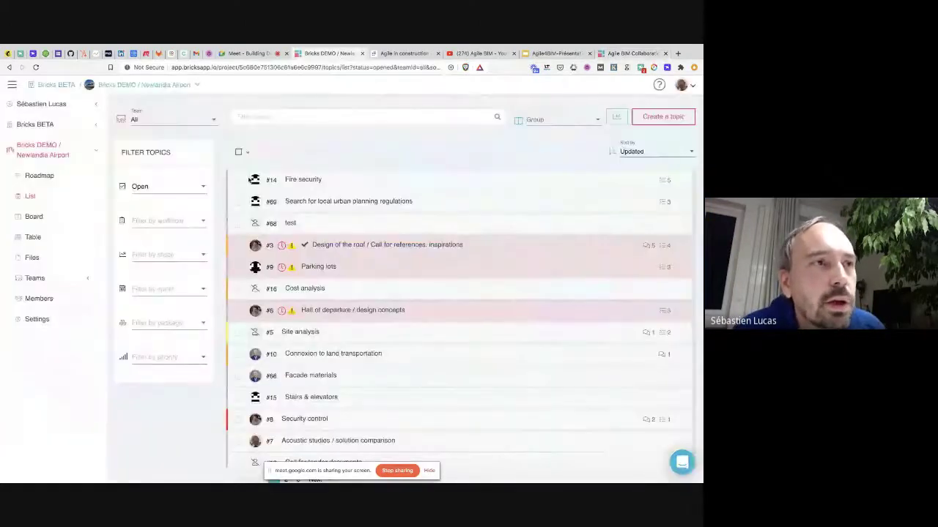
# Select the project ID in the address bar and expand the Bricks BETA sidebar entries.
pyautogui.click(96, 153)
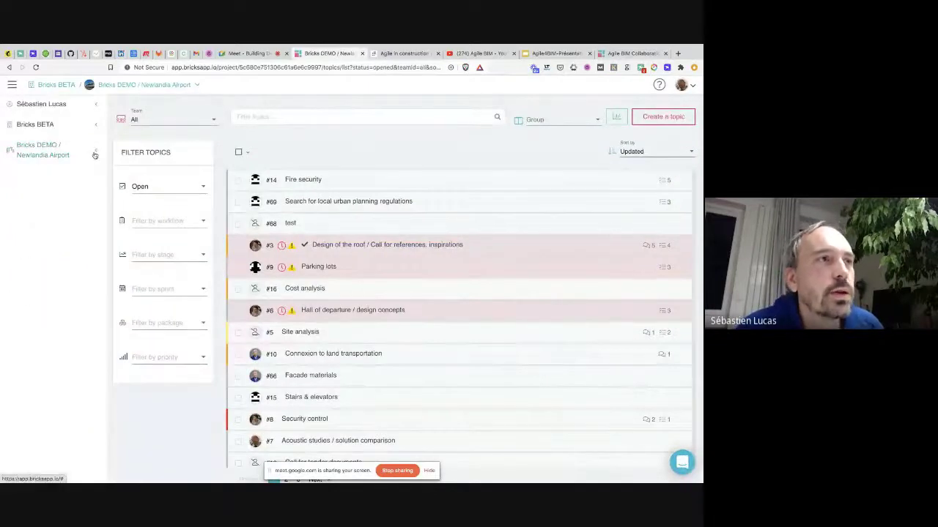
pyautogui.click(215, 67)
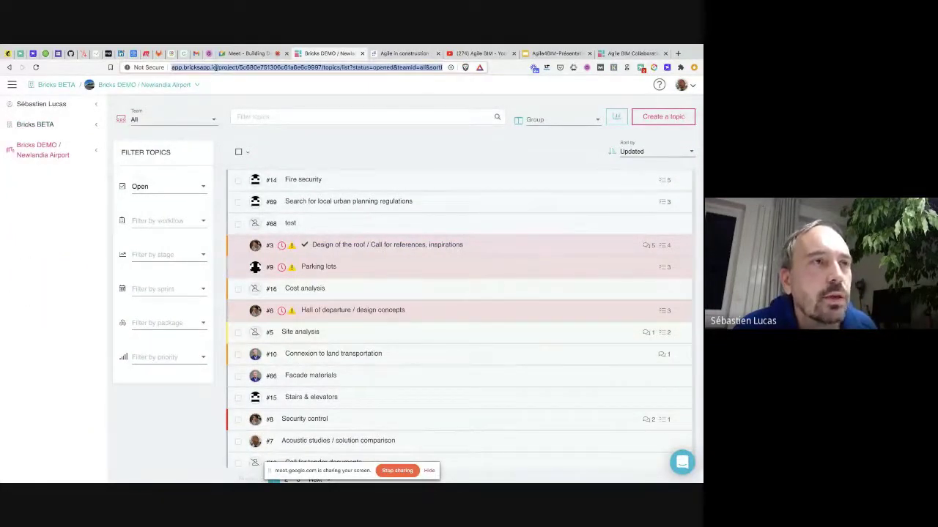
pyautogui.click(216, 67)
pyautogui.doubleClick(220, 68)
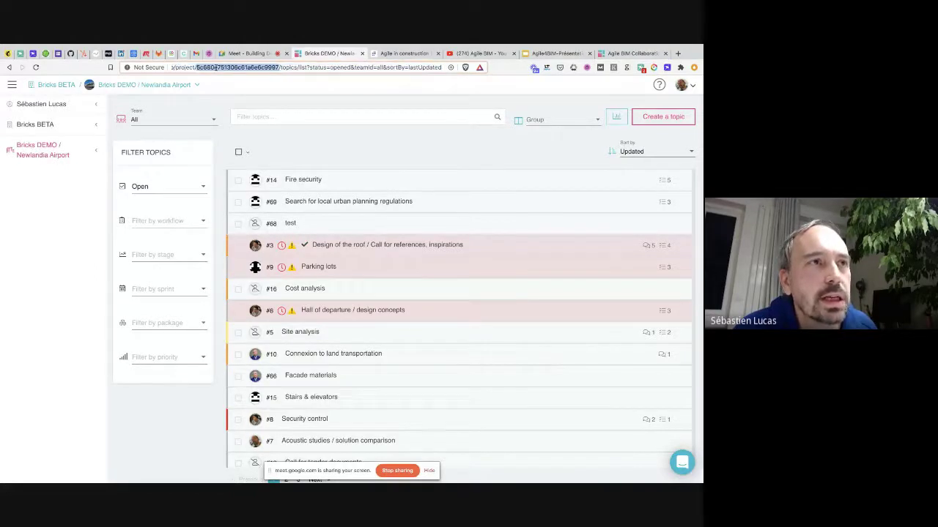
pyautogui.click(99, 152)
pyautogui.click(97, 127)
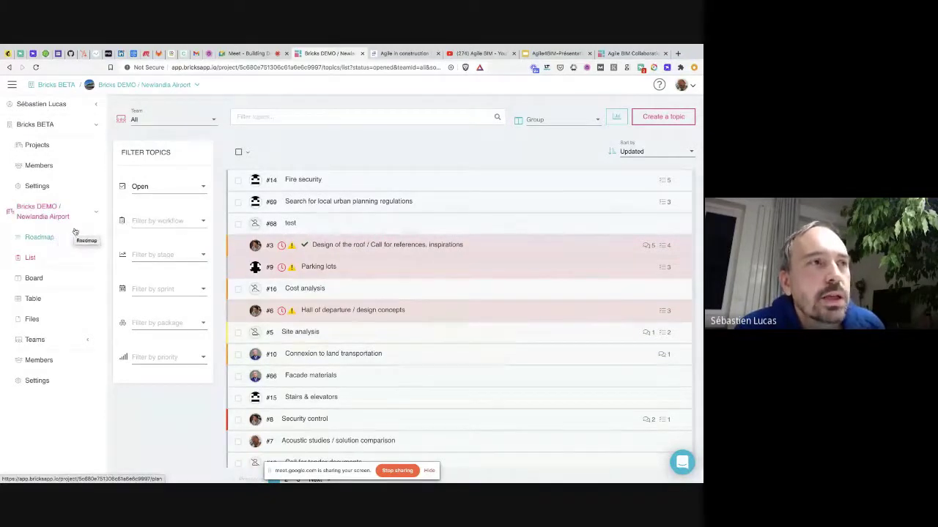
# Filter the topic list by Team to show only General.
pyautogui.click(180, 125)
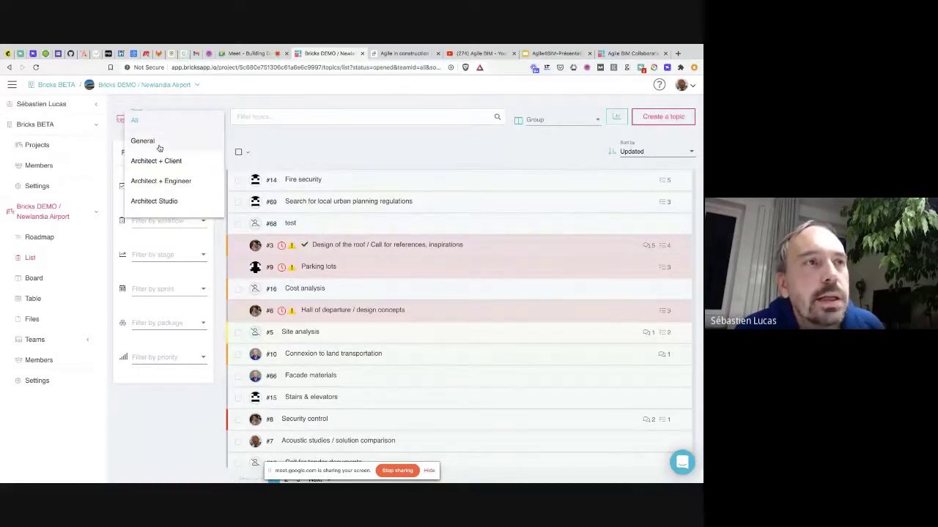
pyautogui.scroll(-1, 159, 149)
pyautogui.scroll(1, 159, 149)
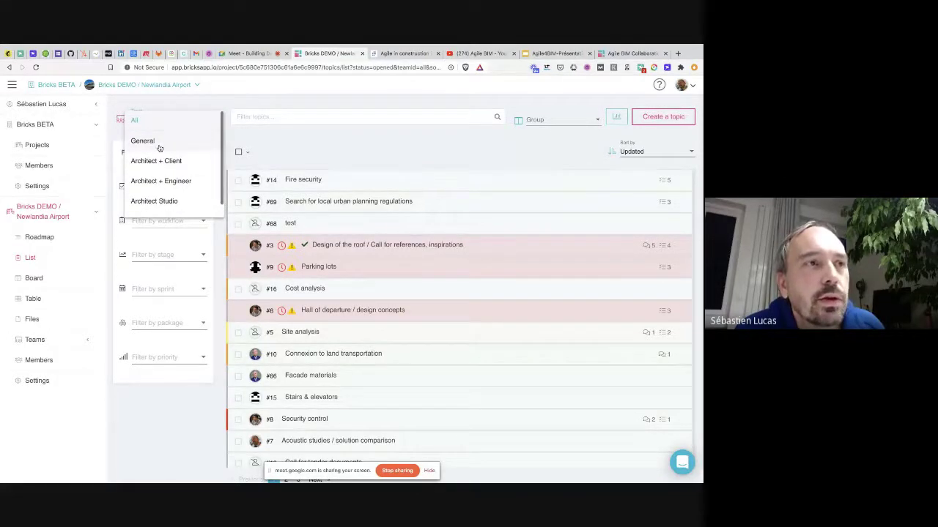
pyautogui.scroll(-1, 160, 148)
pyautogui.scroll(1, 158, 146)
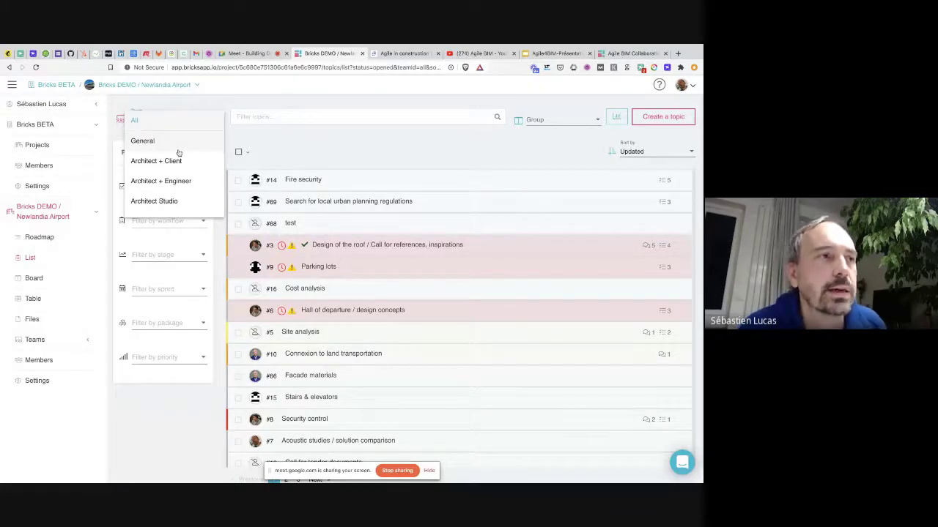
pyautogui.click(177, 148)
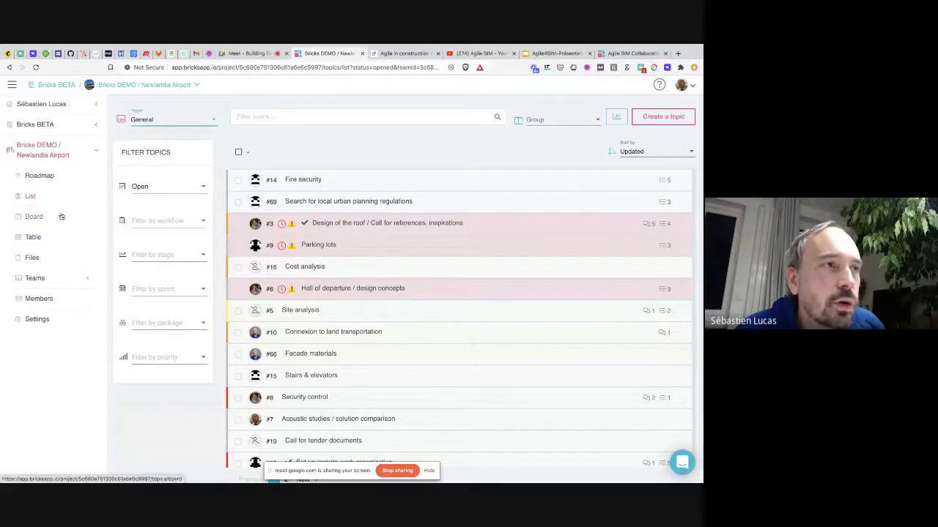
# Open the roadmap, close the sprint panel, and collapse 2- Concept Design and No stage.
pyautogui.click(48, 180)
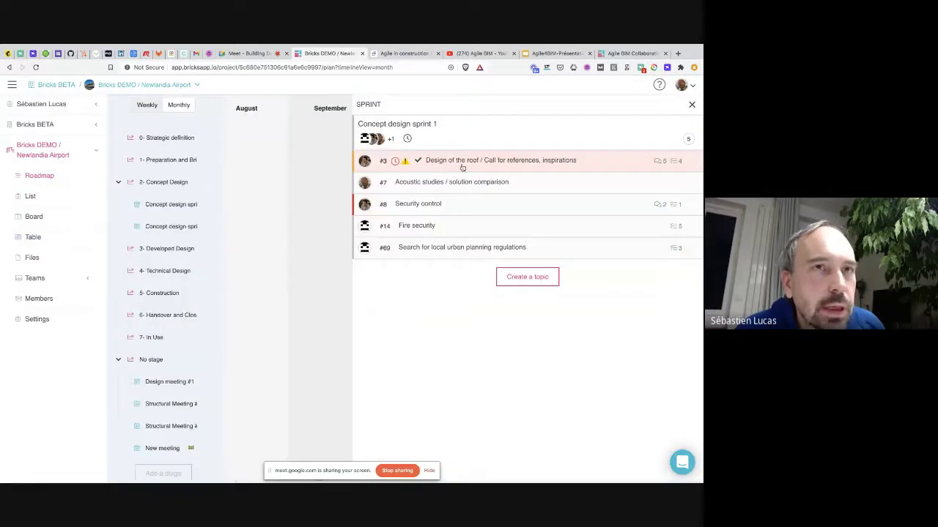
pyautogui.click(692, 104)
pyautogui.hscroll(-10, 337, 231)
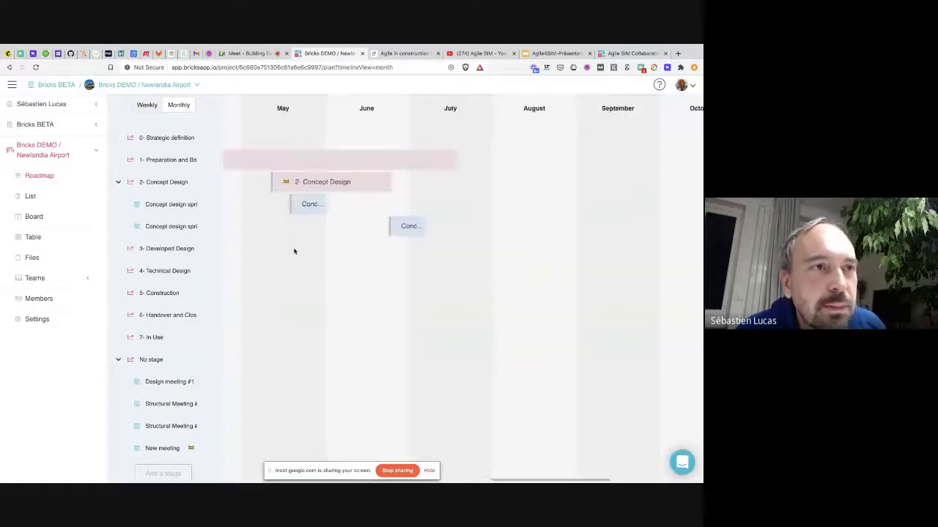
pyautogui.hscroll(-3, 307, 198)
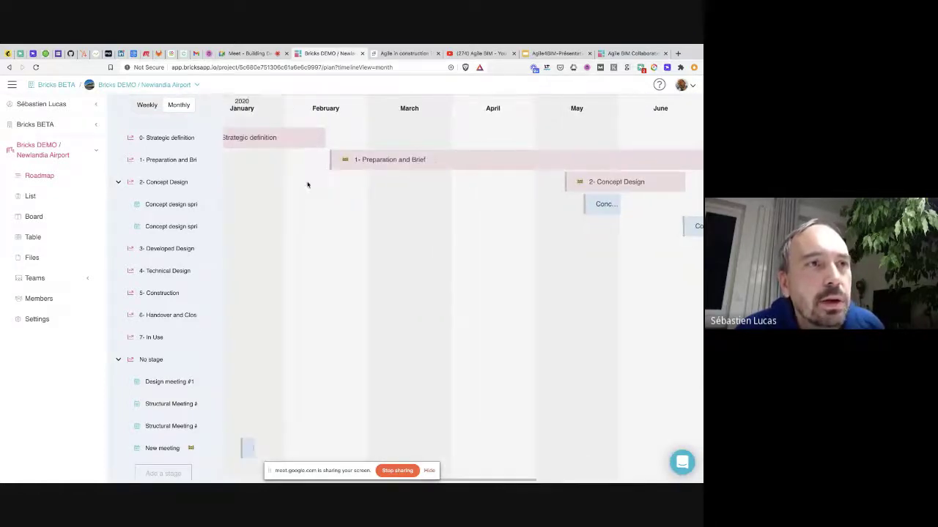
pyautogui.hscroll(-3, 356, 160)
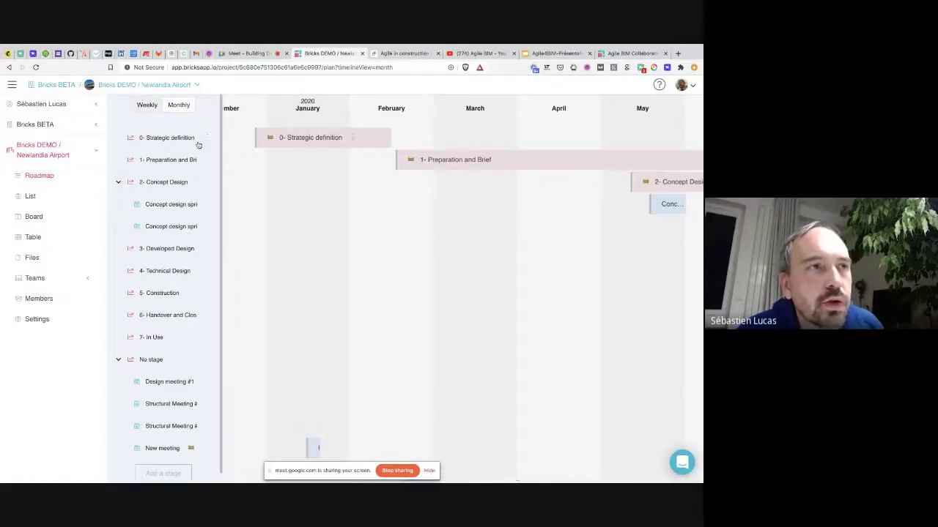
pyautogui.click(118, 182)
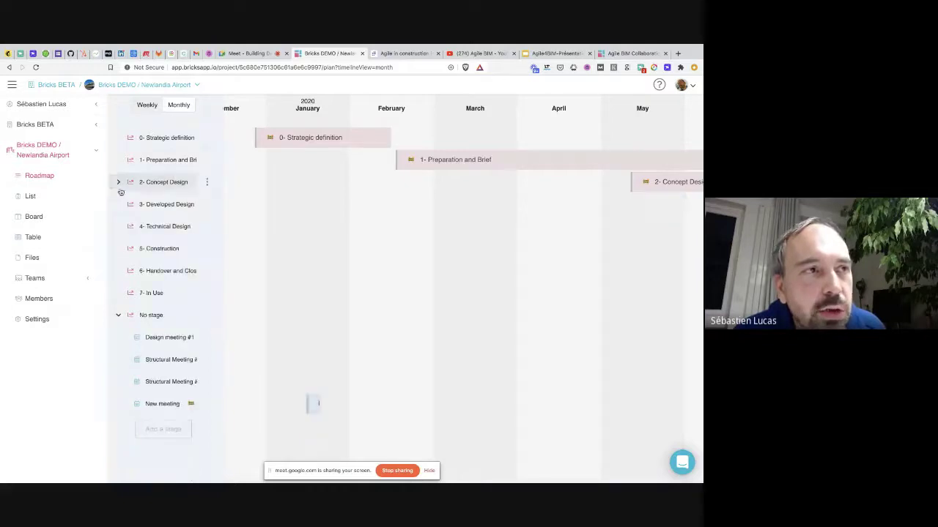
pyautogui.click(118, 316)
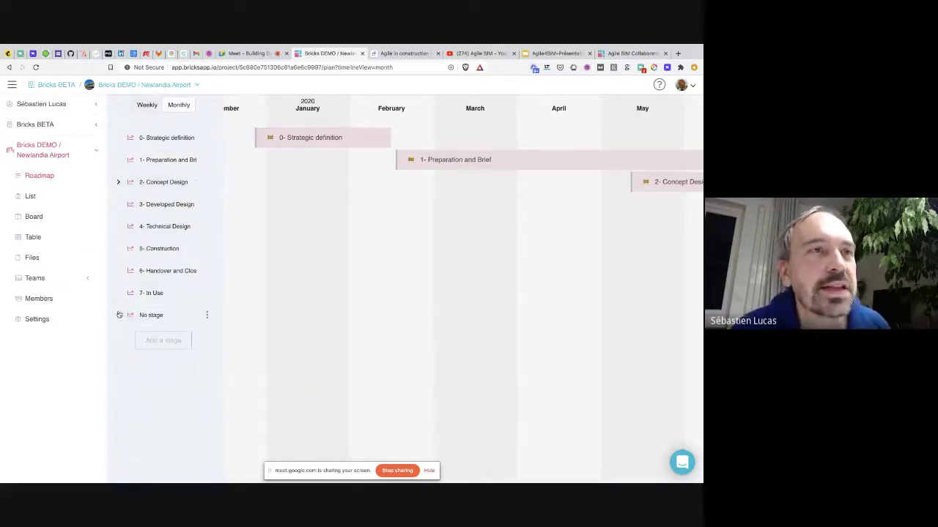
pyautogui.hscroll(3, 352, 209)
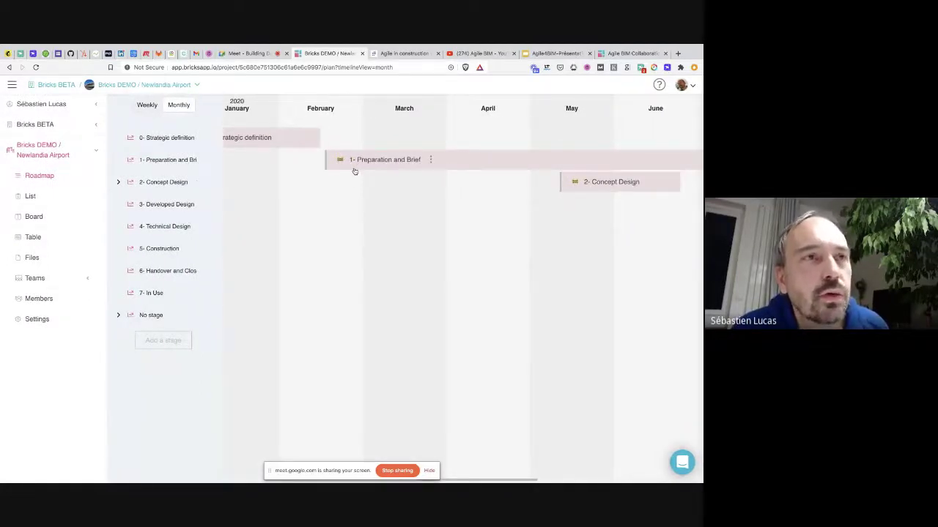
pyautogui.hscroll(2, 342, 173)
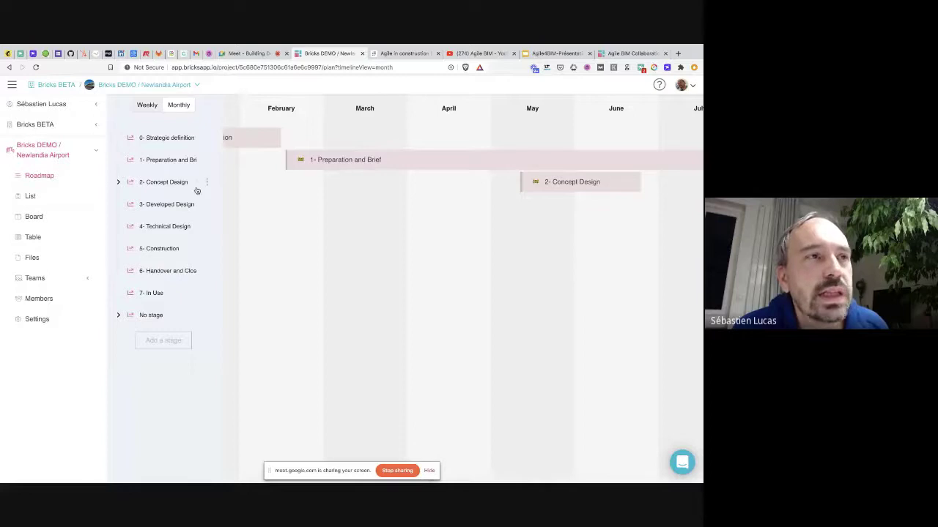
# Expand 2- Concept Design to show its sprints and view its stage menu.
pyautogui.click(119, 183)
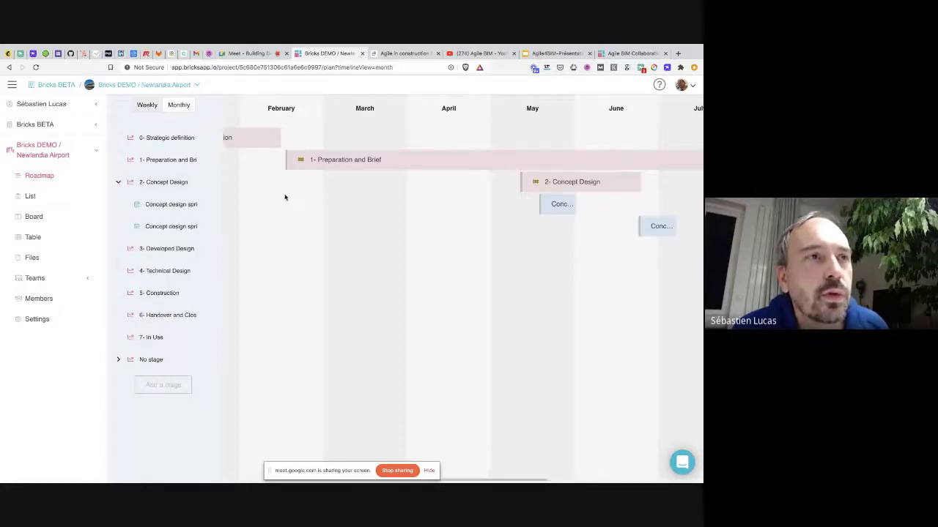
pyautogui.hscroll(3, 285, 194)
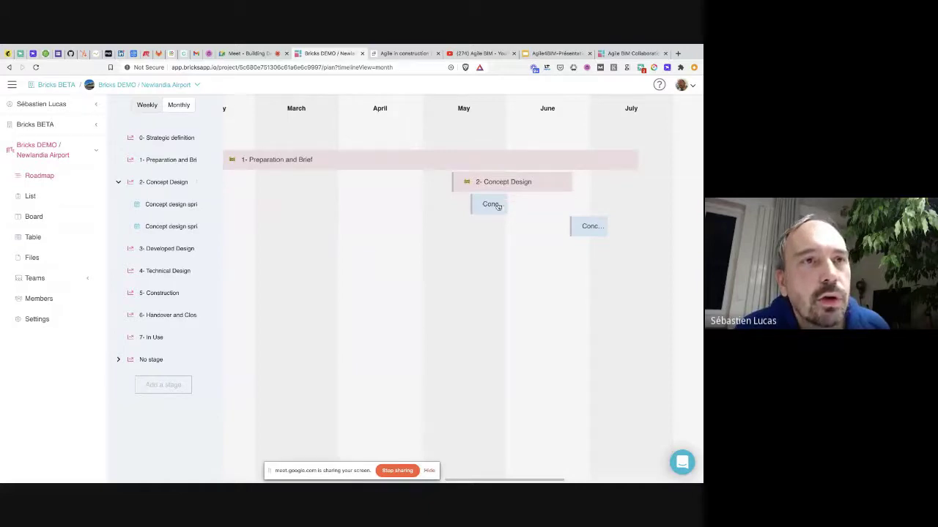
pyautogui.click(207, 184)
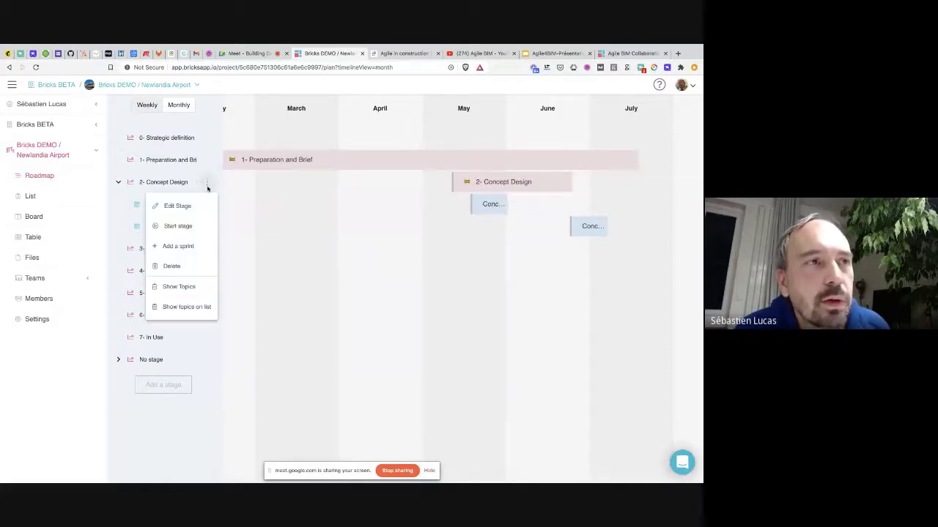
pyautogui.click(486, 211)
# Open Concept design sprint 1 and choose Show topics on board from its menu.
pyautogui.click(486, 211)
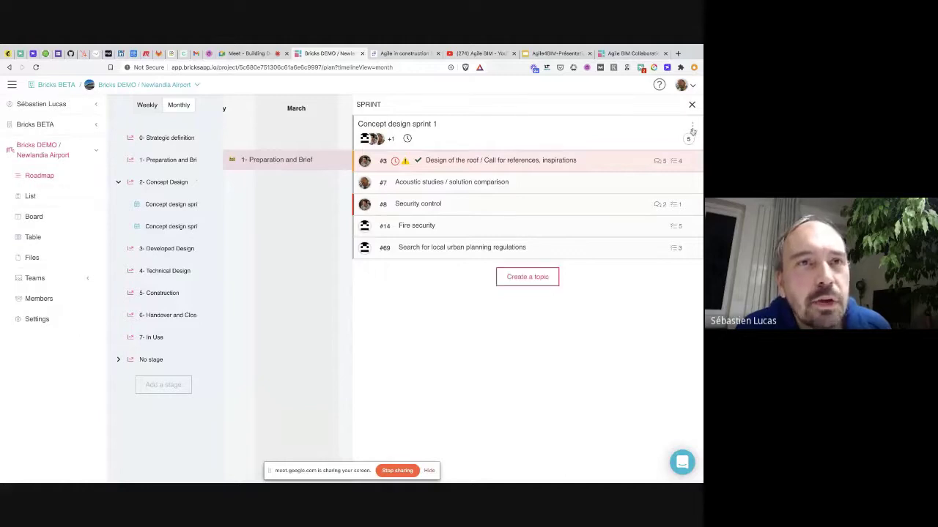
pyautogui.click(693, 128)
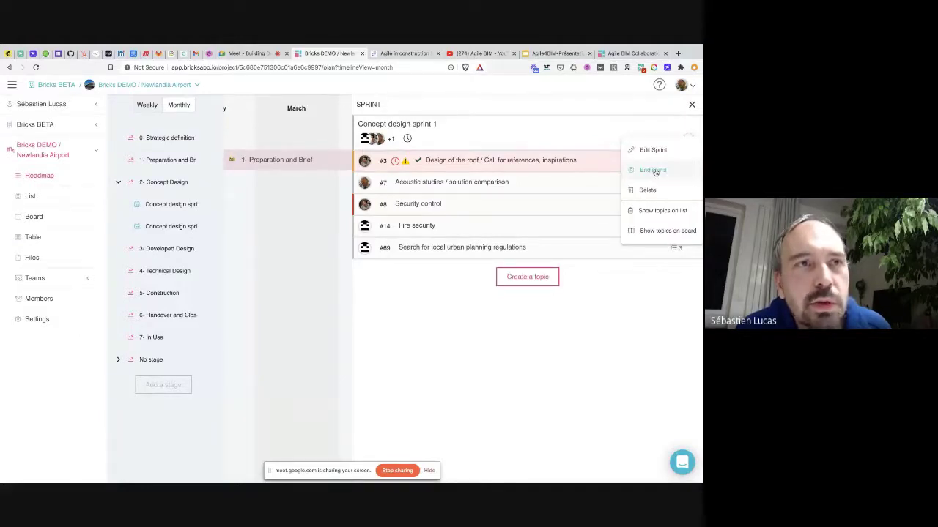
pyautogui.click(656, 231)
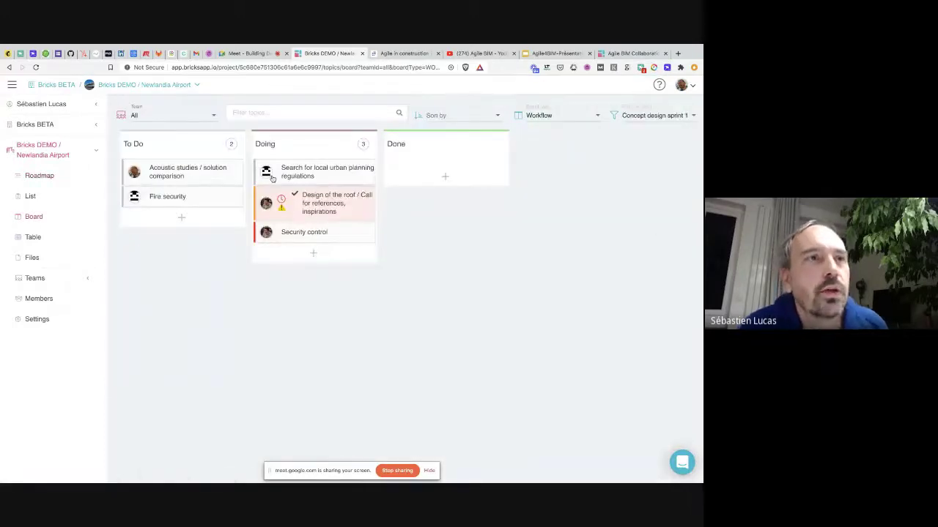
pyautogui.click(198, 116)
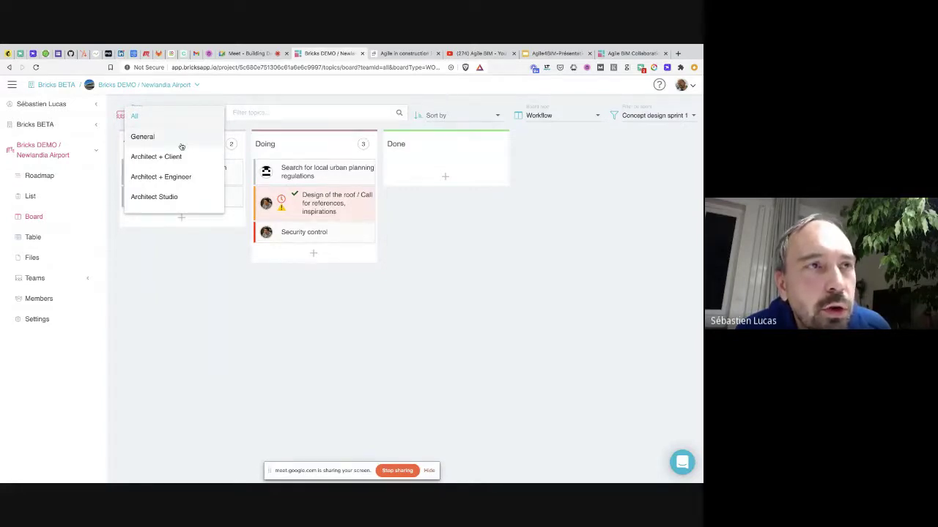
pyautogui.click(180, 145)
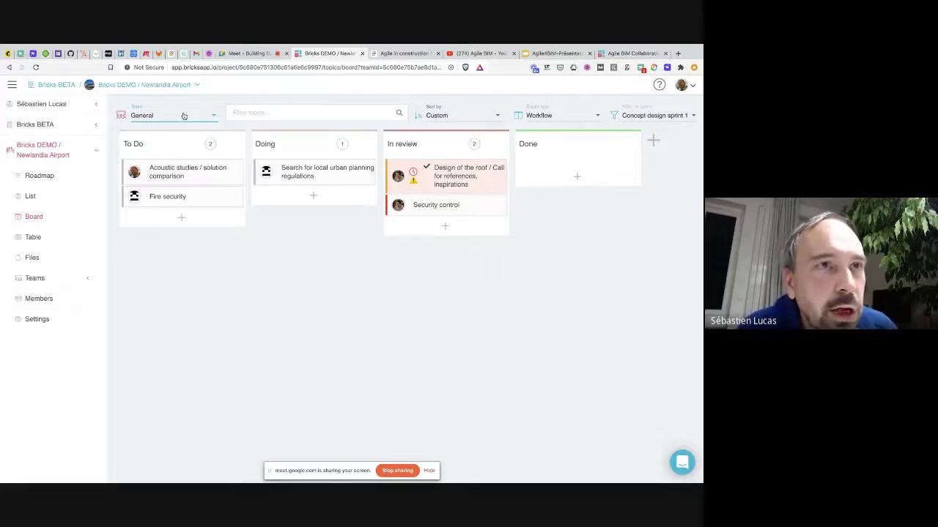
pyautogui.click(183, 116)
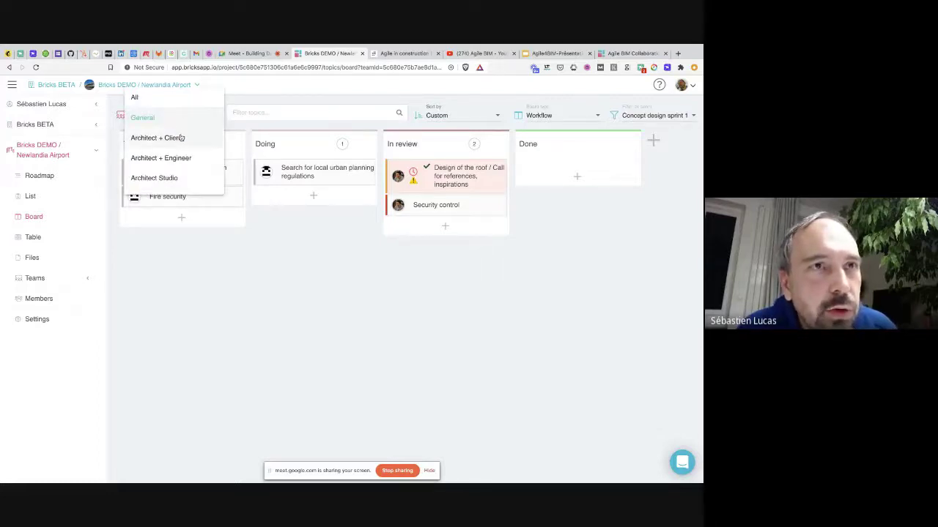
pyautogui.click(266, 211)
pyautogui.click(209, 116)
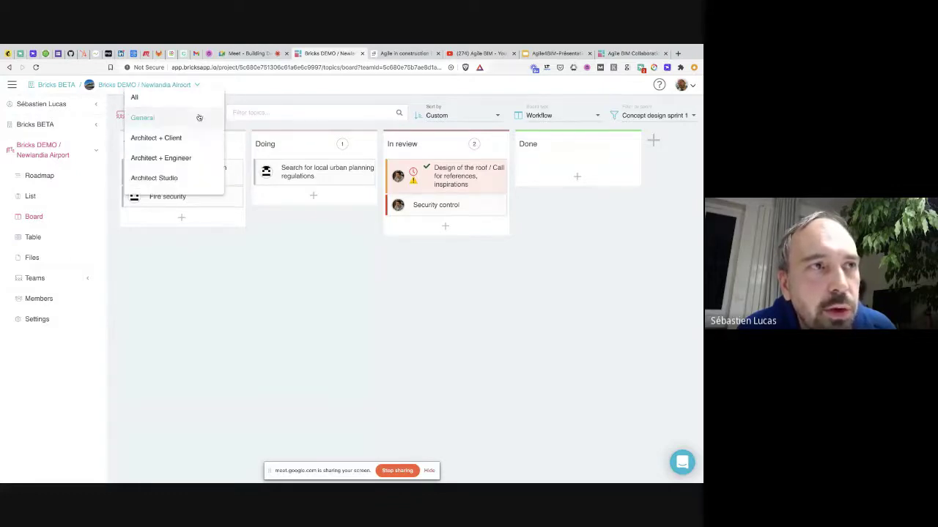
pyautogui.scroll(-1, 183, 150)
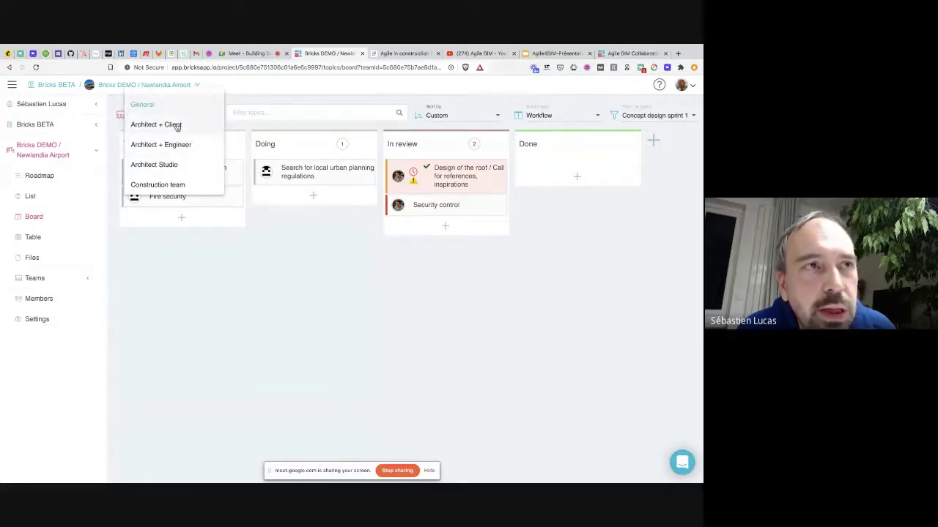
pyautogui.click(176, 126)
pyautogui.hscroll(3, 314, 173)
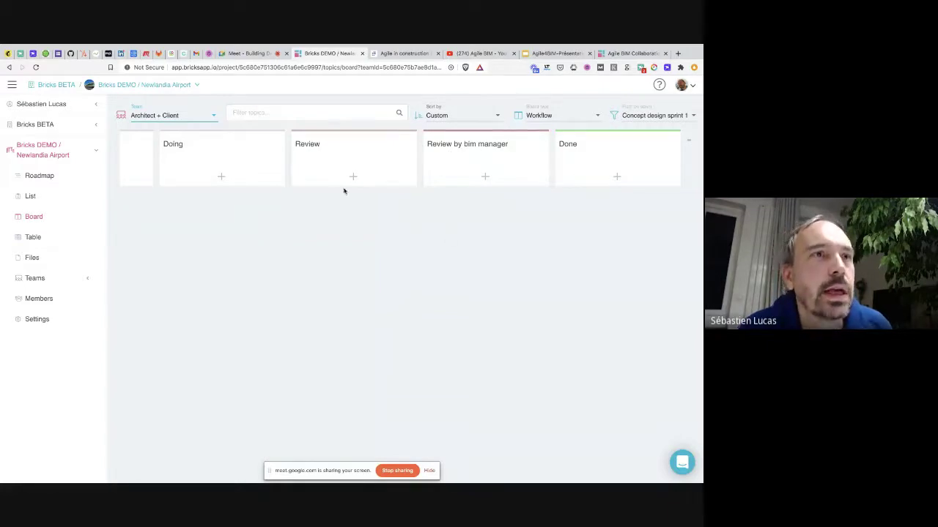
pyautogui.hscroll(-3, 318, 193)
pyautogui.click(168, 119)
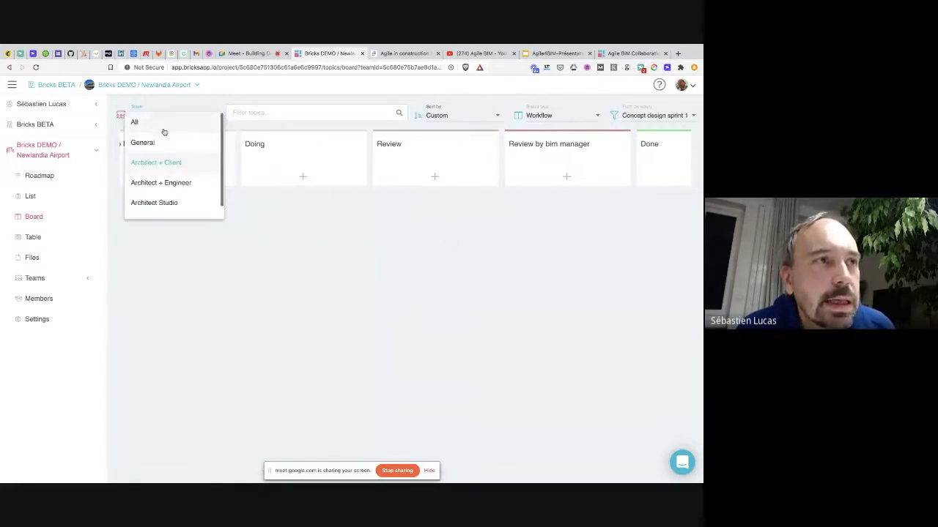
pyautogui.click(151, 121)
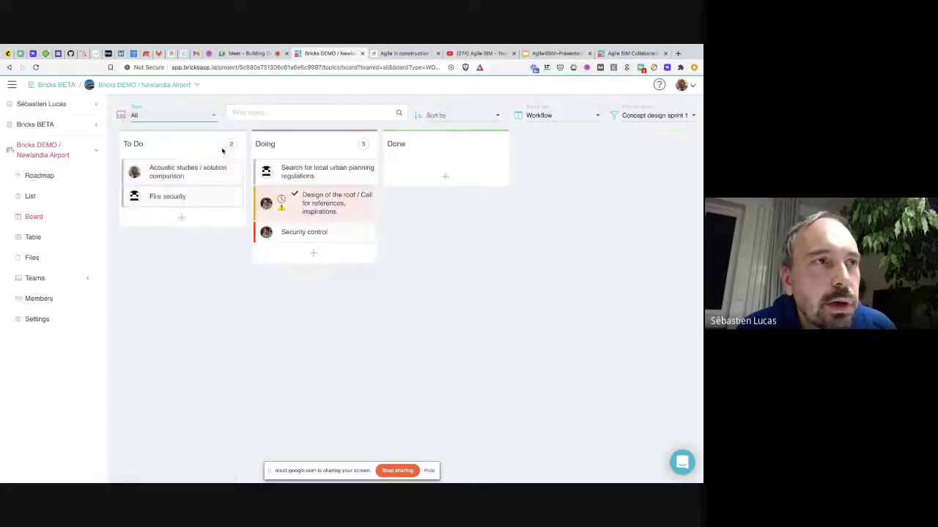
pyautogui.click(341, 207)
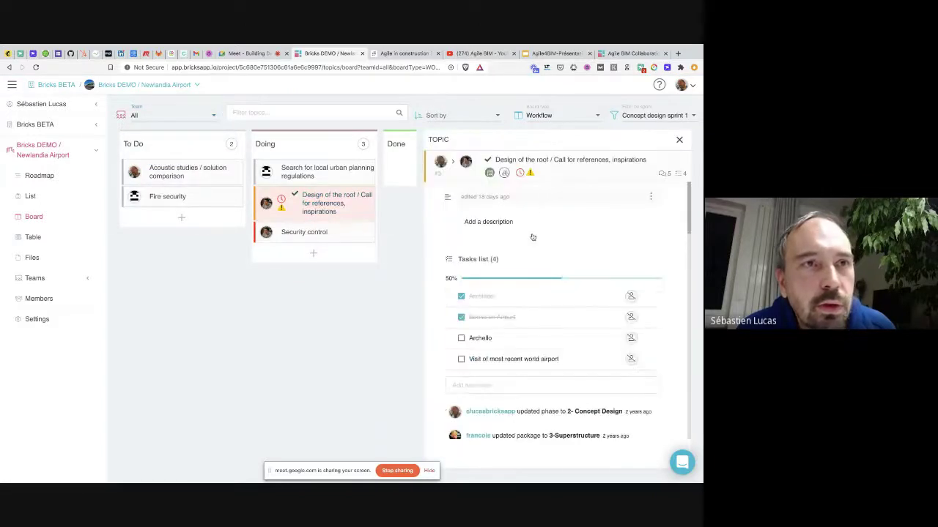
# Check the first task's assignee options without assigning anyone.
pyautogui.scroll(-1, 521, 258)
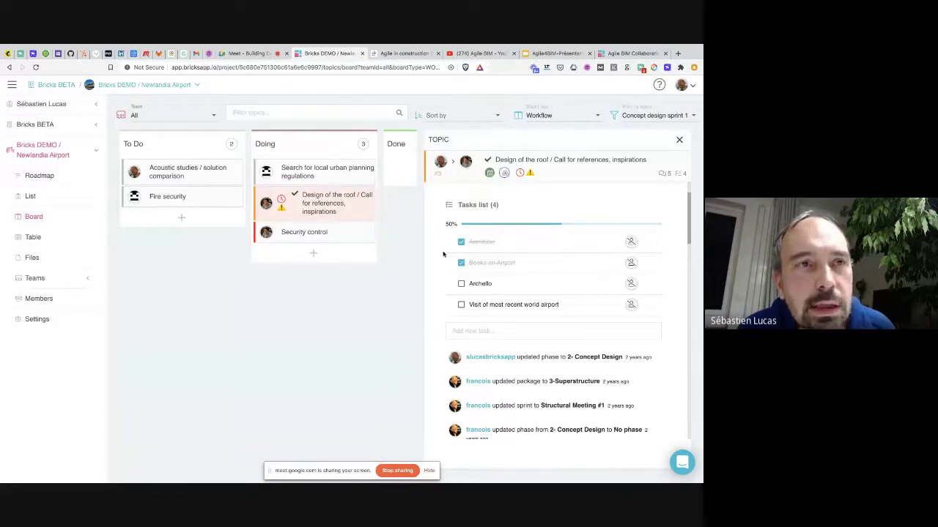
pyautogui.click(632, 248)
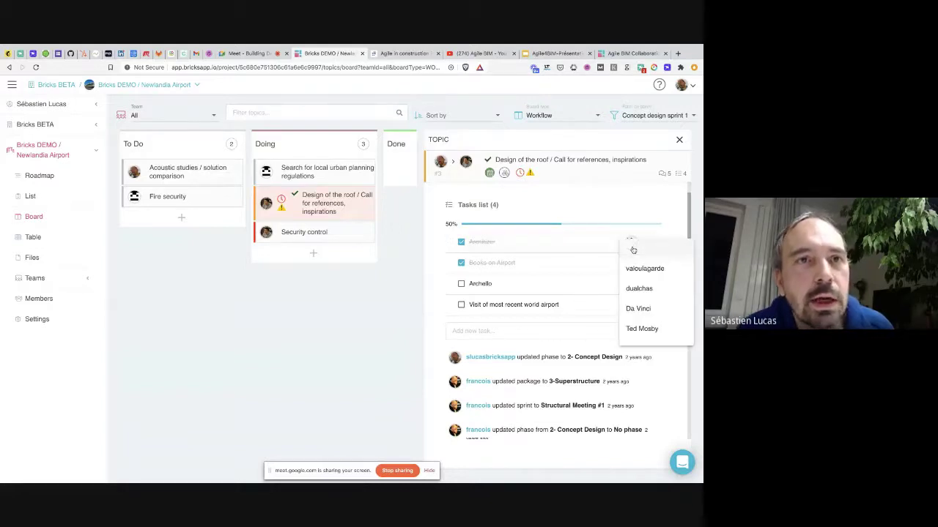
pyautogui.click(614, 268)
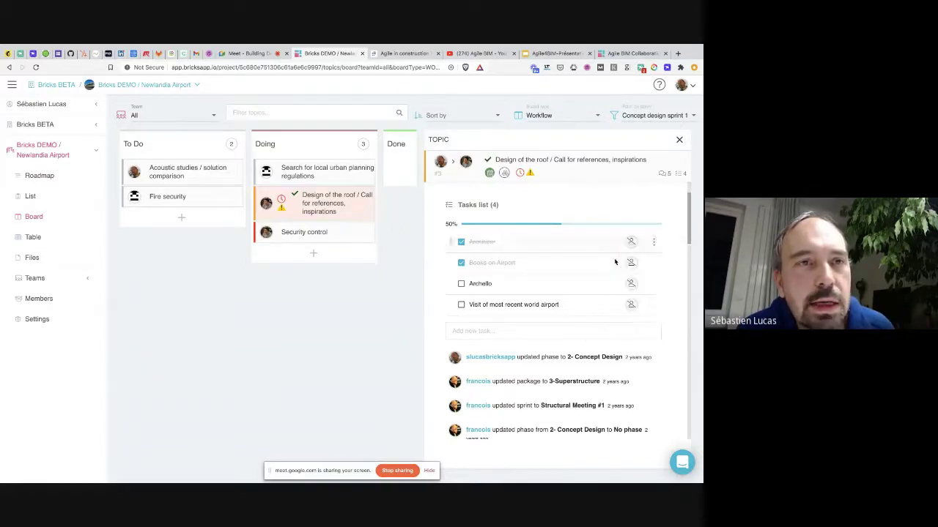
# Enlarge the airport image in the comments twice and scroll through the reference comments.
pyautogui.scroll(-2, 610, 269)
pyautogui.scroll(-4, 611, 268)
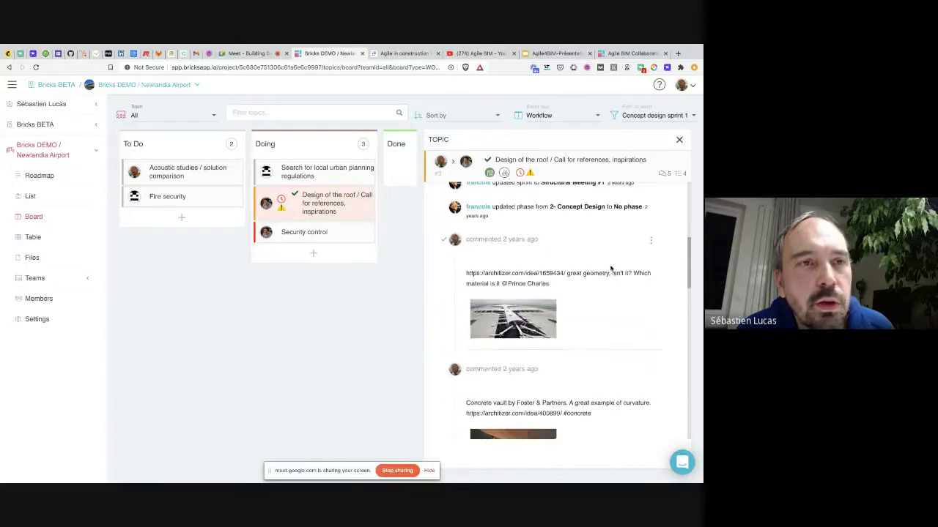
pyautogui.click(541, 308)
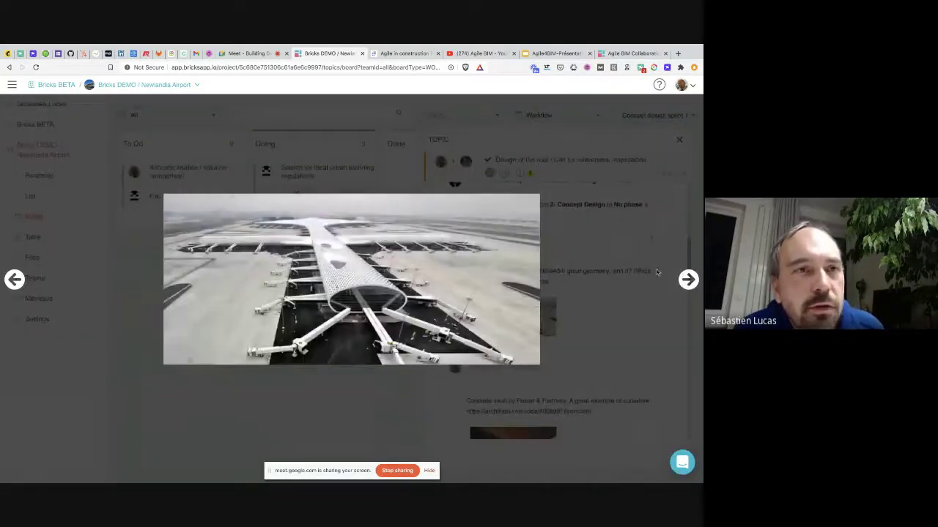
pyautogui.click(657, 273)
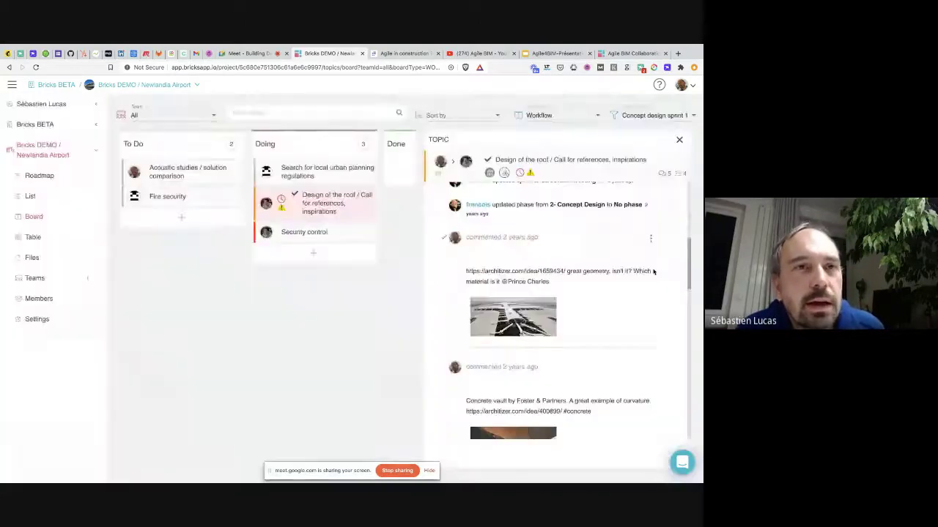
pyautogui.click(530, 312)
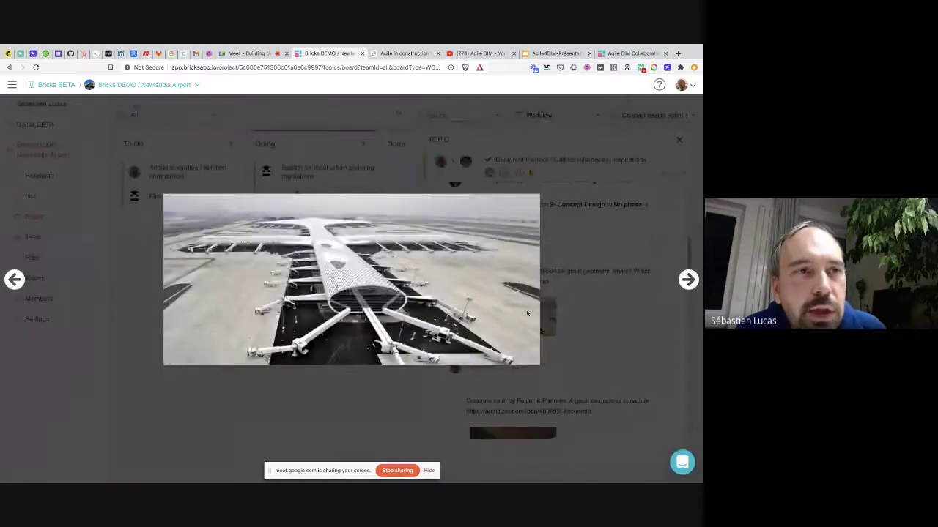
pyautogui.click(570, 310)
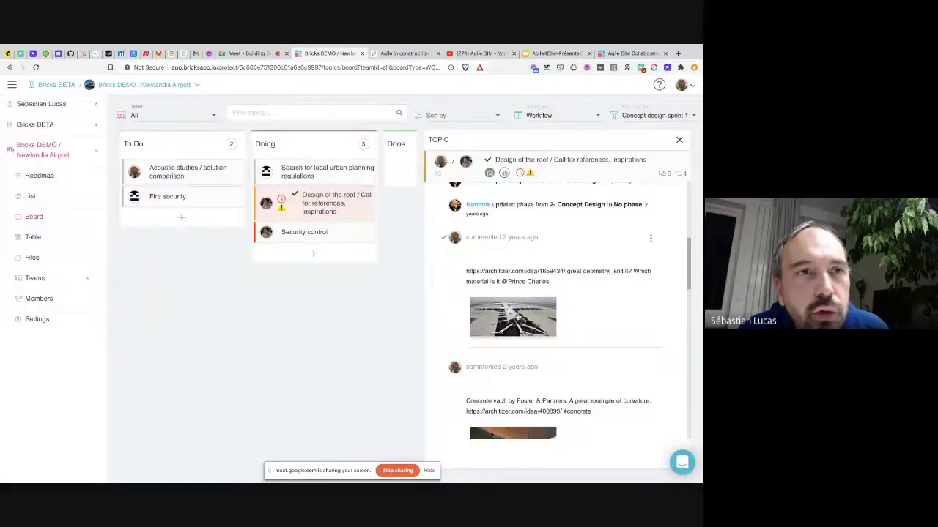
pyautogui.scroll(-2, 517, 317)
pyautogui.scroll(-1, 517, 317)
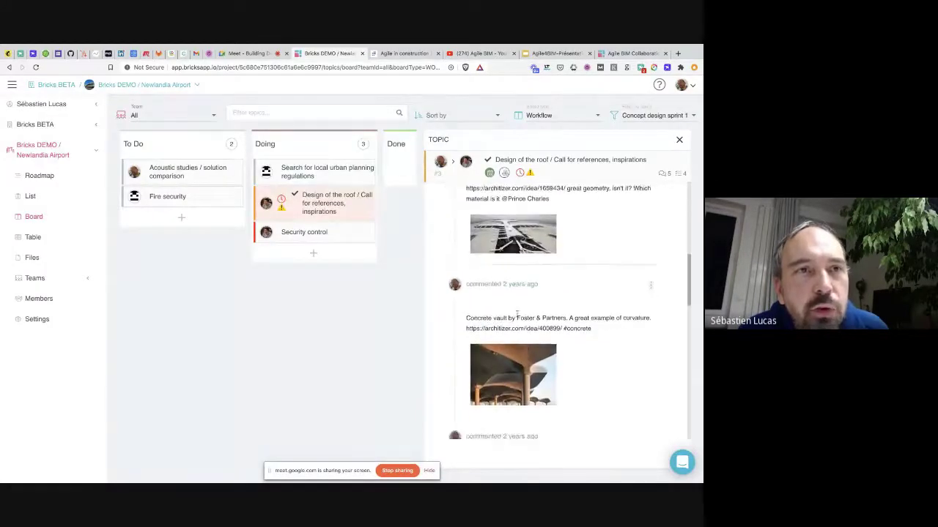
pyautogui.scroll(4, 517, 317)
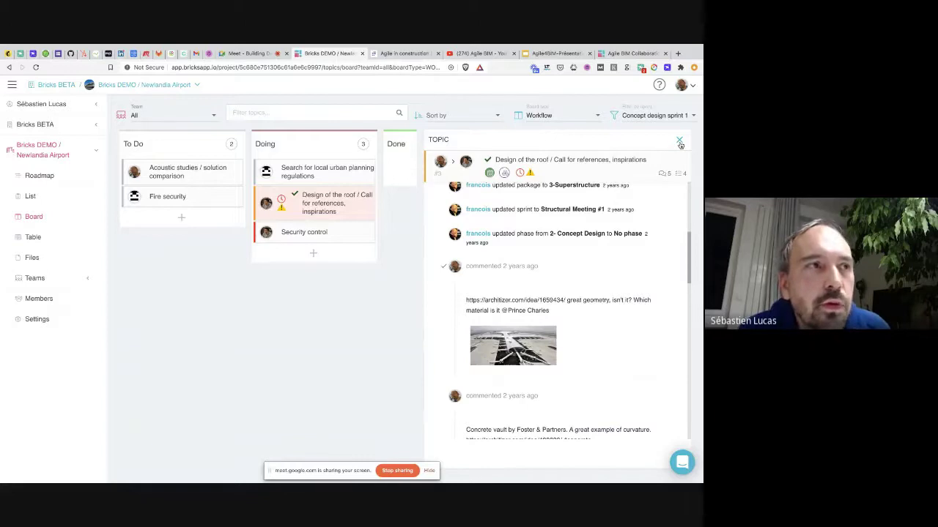
# Review the project's topic import history under Settings, then return to the open topic list.
pyautogui.click(51, 324)
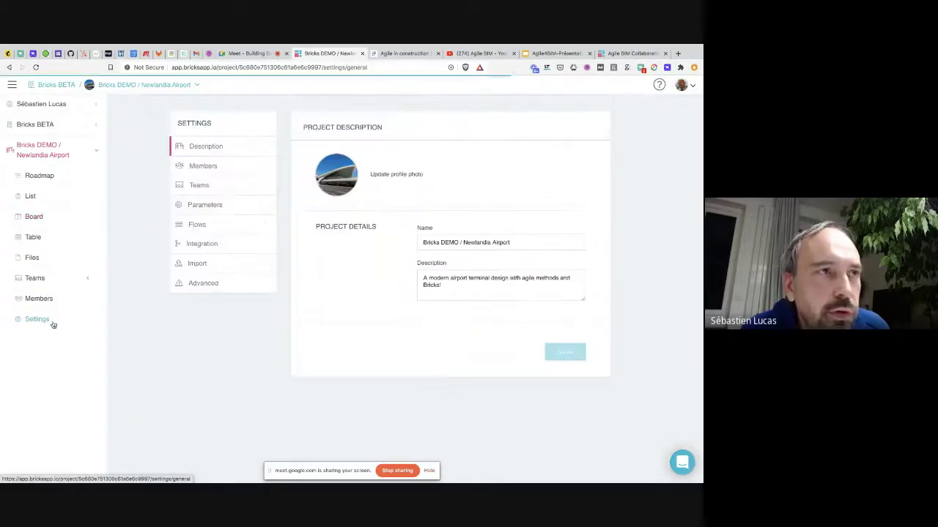
pyautogui.click(199, 265)
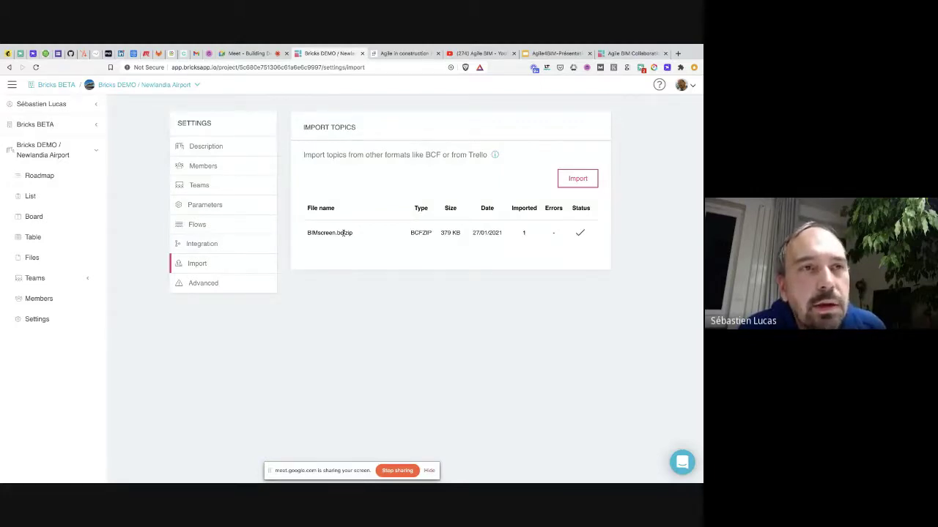
pyautogui.click(30, 197)
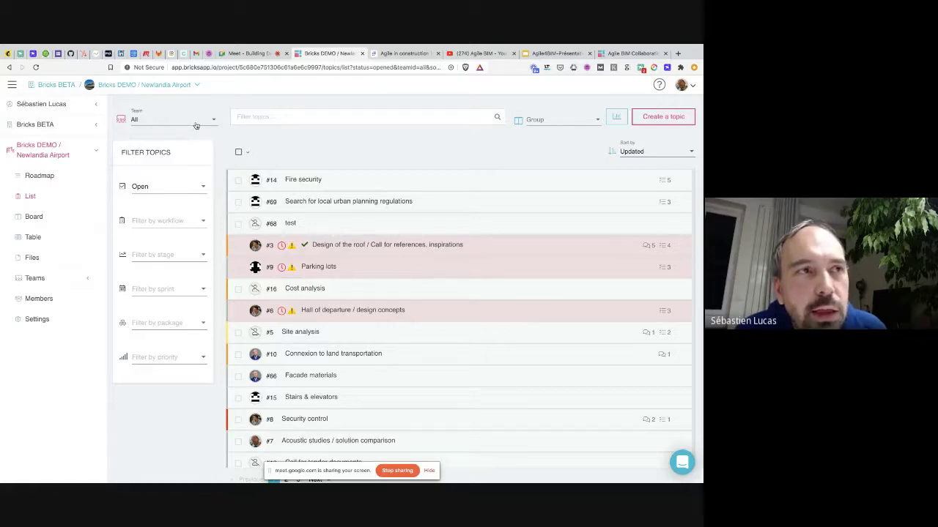
# Select and deselect all topics in the list, then switch to the Google Meet browser tab.
pyautogui.click(239, 154)
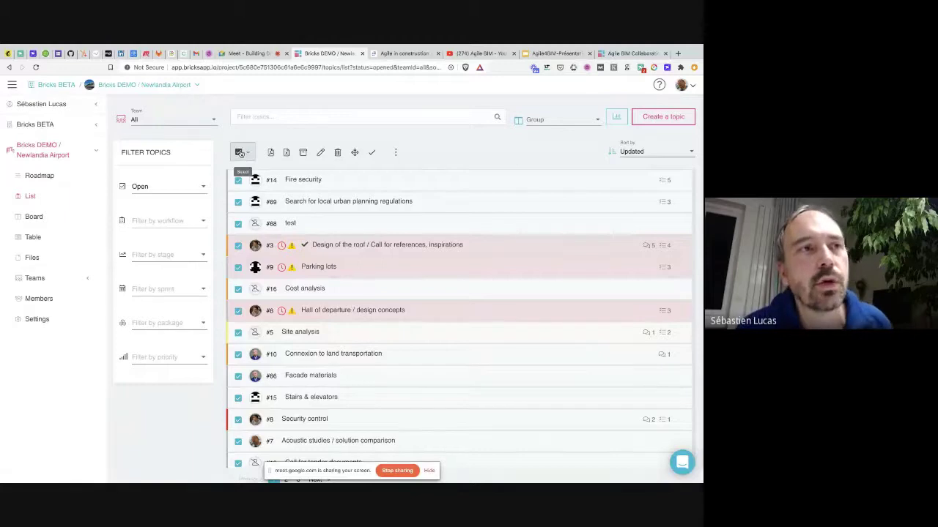
pyautogui.click(239, 153)
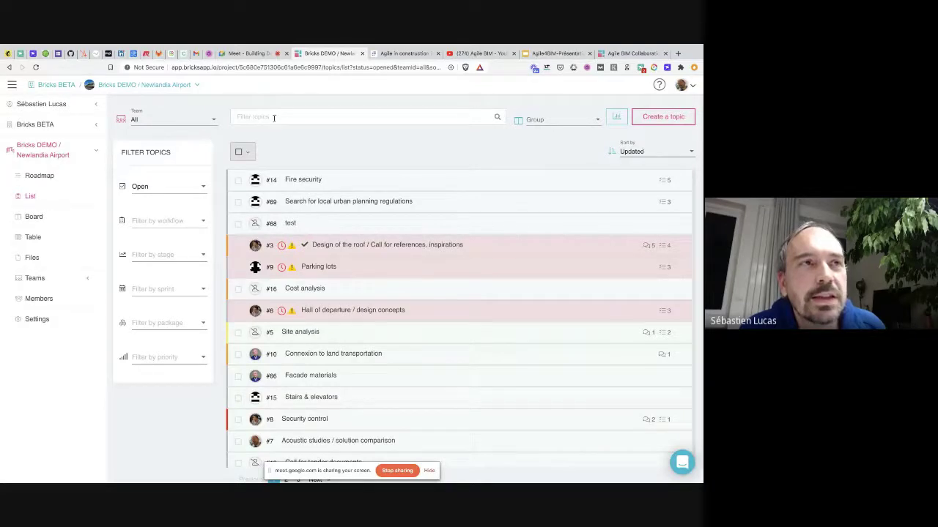
pyautogui.click(248, 55)
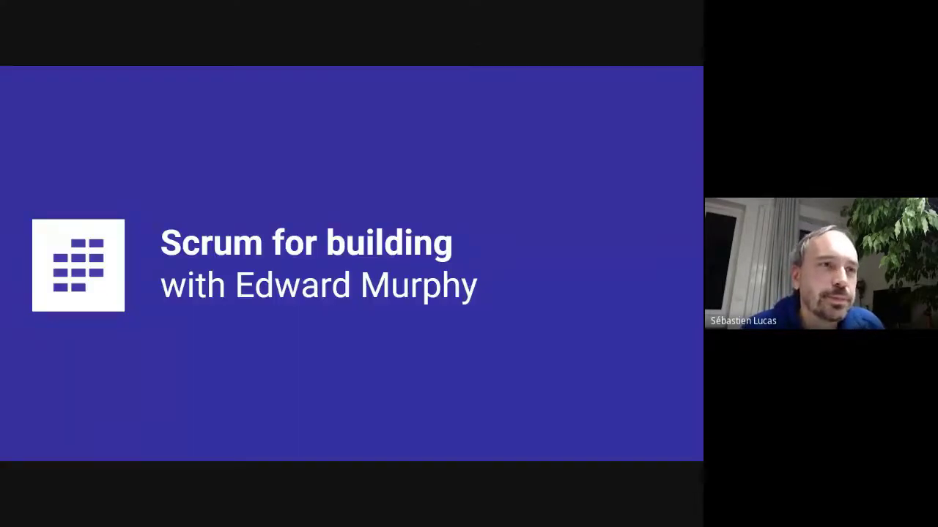